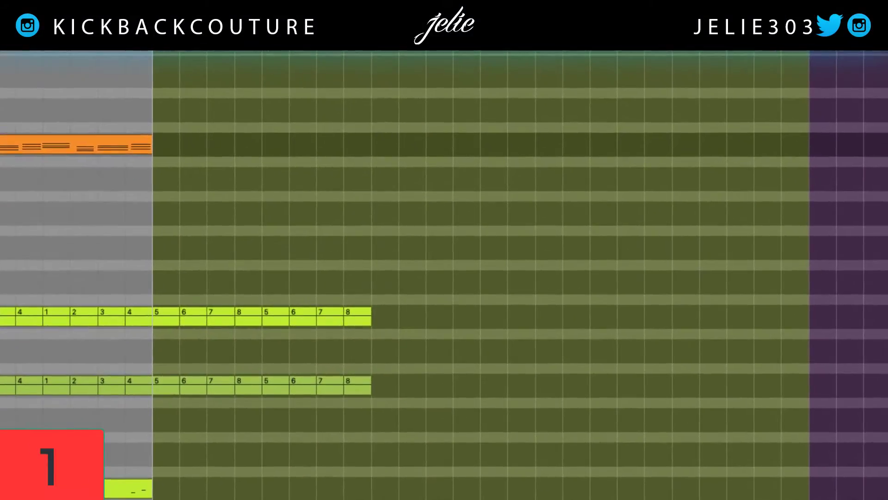
Open the Manage Content window and view the description of each content item from Drum Supply through Humana Vocal Ensemble
{"action": "left_click", "coordinate": [347, 51]}
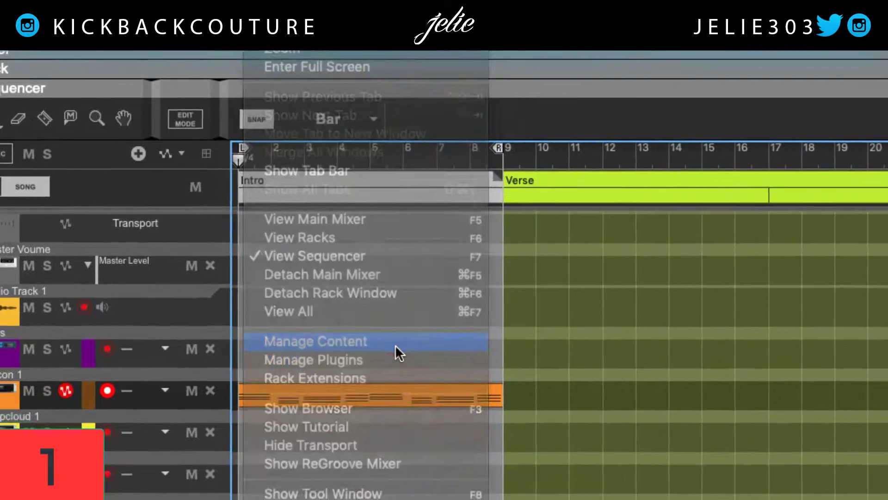
{"action": "left_click", "coordinate": [481, 407]}
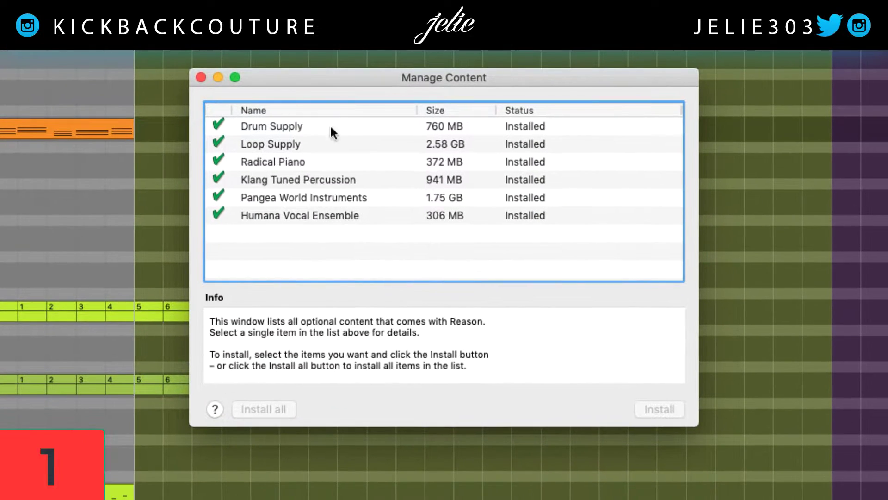
{"action": "left_click_drag", "start_coordinate": [340, 80], "coordinate": [332, 112]}
{"action": "left_click", "coordinate": [309, 170]}
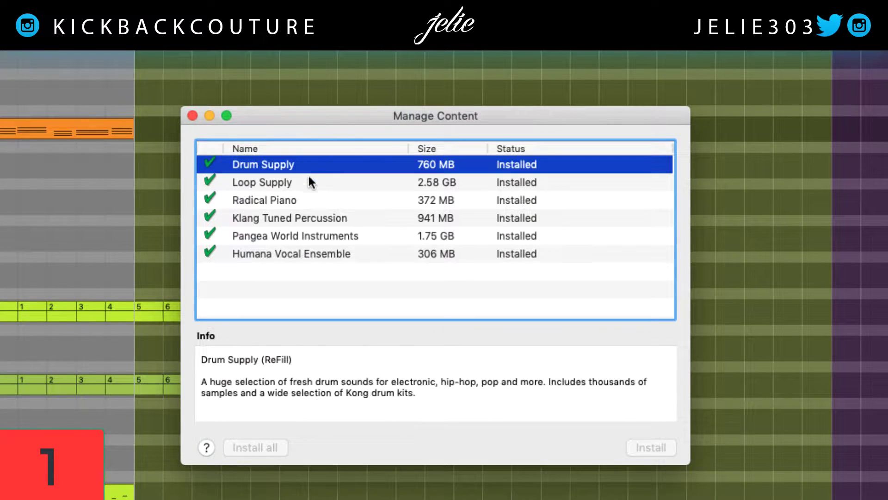
{"action": "left_click", "coordinate": [306, 183]}
{"action": "left_click", "coordinate": [305, 201]}
{"action": "left_click", "coordinate": [305, 218]}
{"action": "left_click", "coordinate": [306, 233]}
{"action": "left_click", "coordinate": [310, 252]}
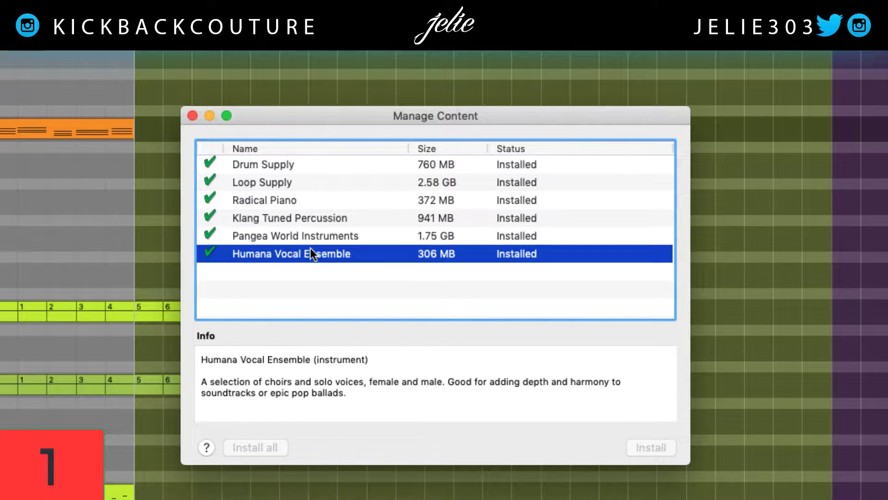
Go through the descriptions of the six content items once more and close the Manage Content window
{"action": "left_click", "coordinate": [288, 165]}
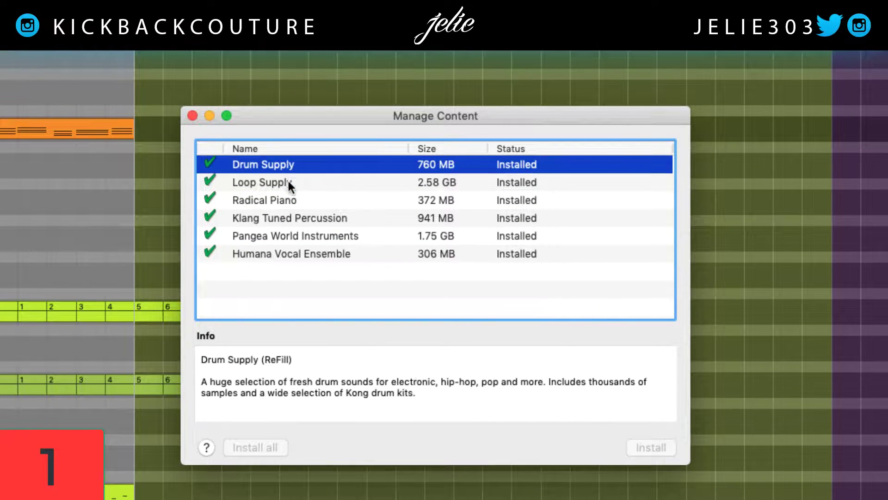
{"action": "left_click", "coordinate": [287, 181]}
{"action": "left_click", "coordinate": [294, 199]}
{"action": "left_click", "coordinate": [316, 219]}
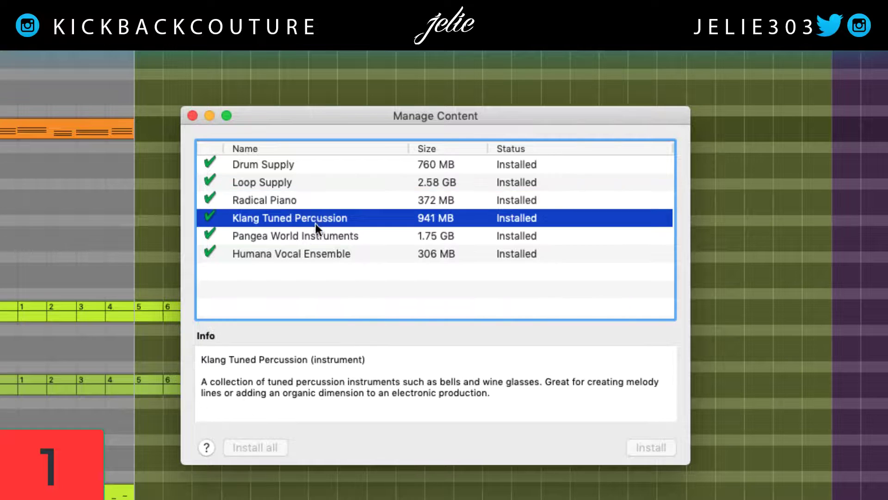
{"action": "left_click", "coordinate": [322, 232]}
{"action": "left_click", "coordinate": [322, 245]}
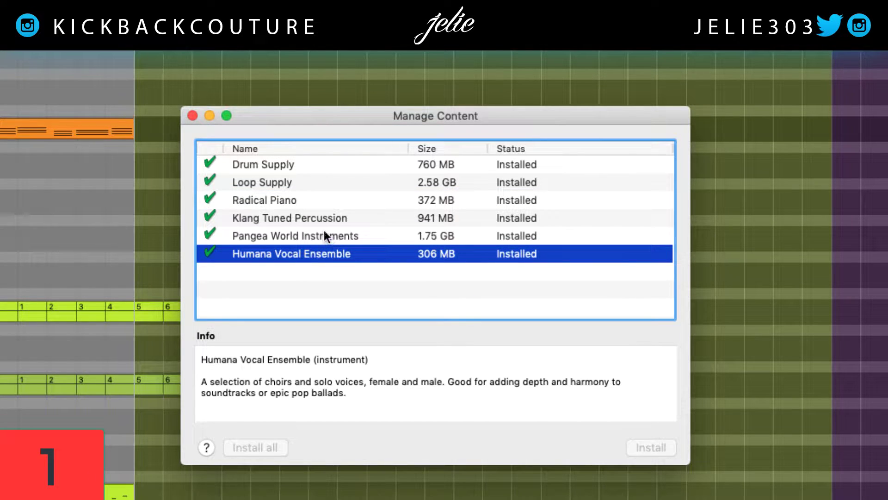
{"action": "left_click", "coordinate": [194, 116]}
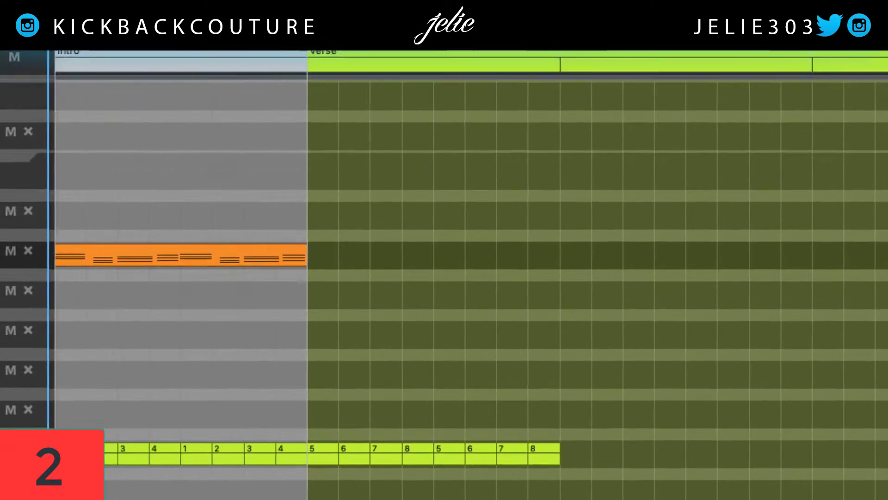
Open the Song Information dialog, look over the window title and More Information fields, and cancel it
{"action": "left_click", "coordinate": [135, 61]}
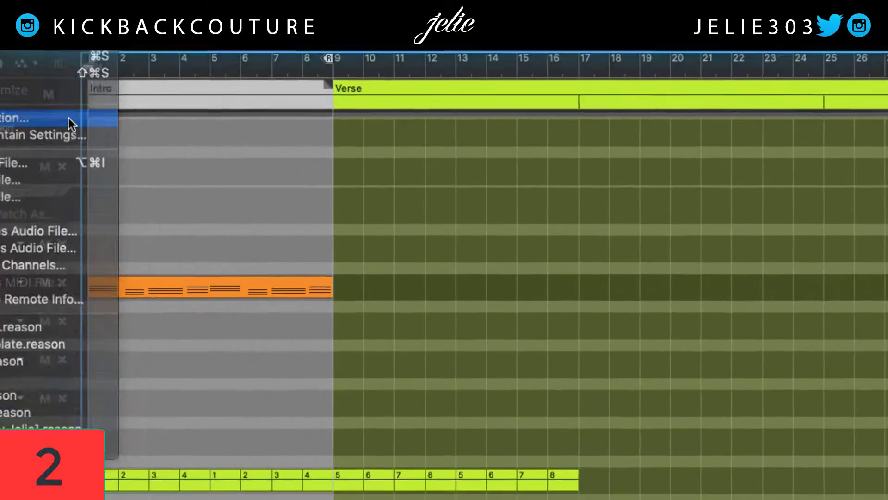
{"action": "left_click", "coordinate": [318, 292]}
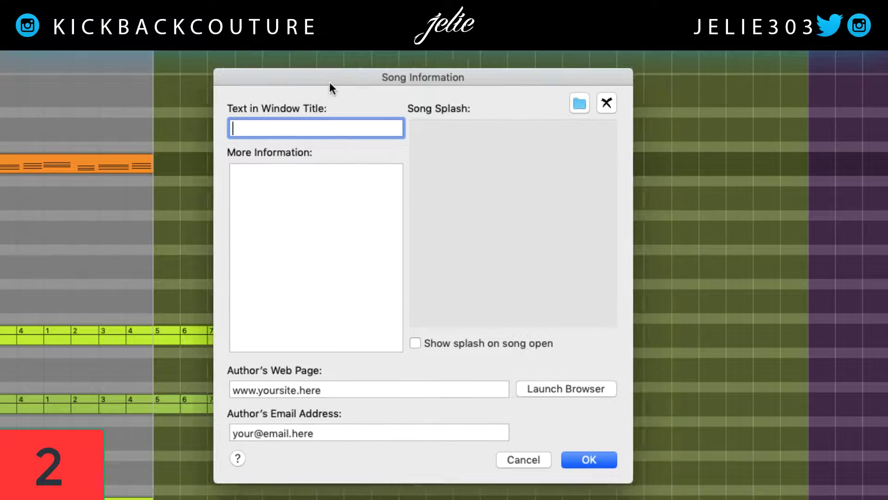
{"action": "left_click", "coordinate": [282, 199]}
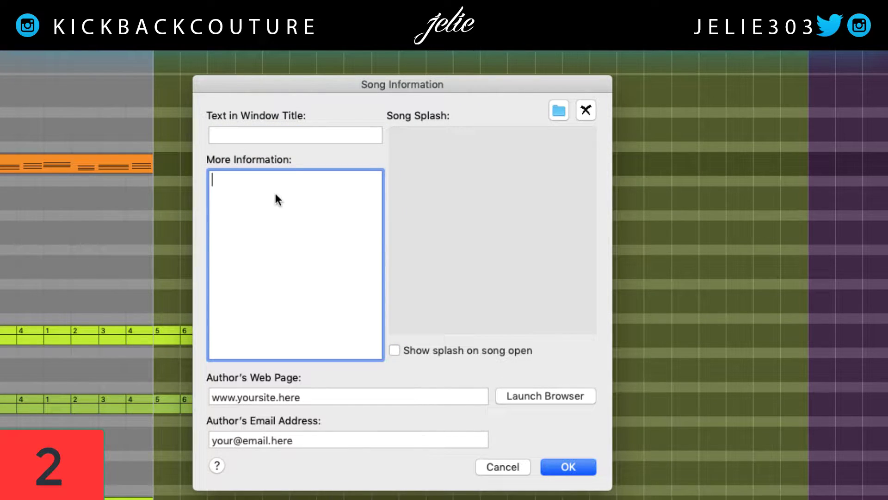
{"action": "left_click", "coordinate": [273, 136]}
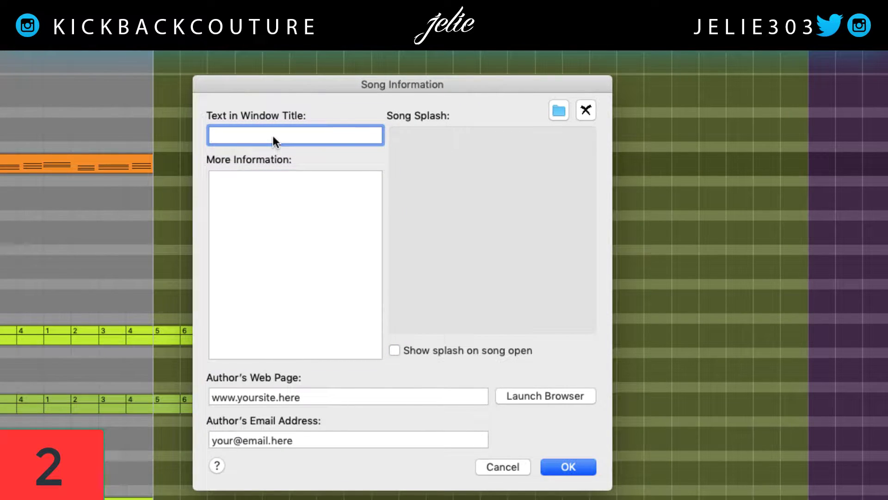
{"action": "left_click", "coordinate": [276, 172]}
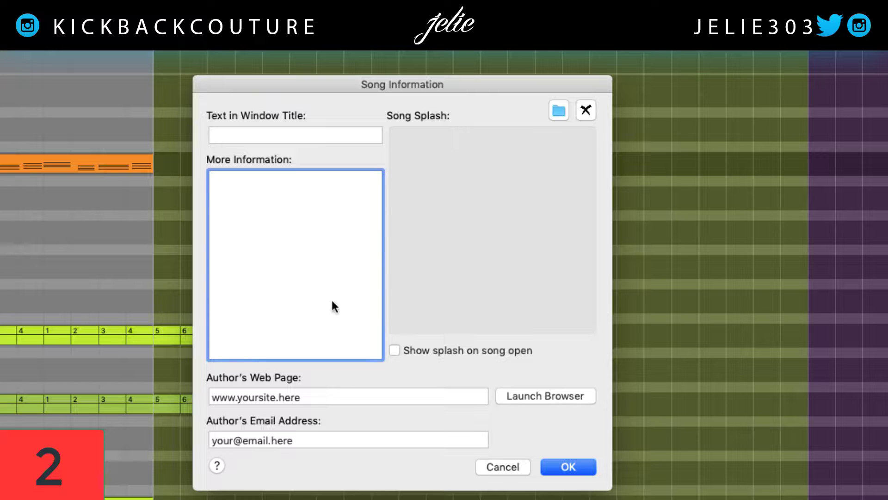
{"action": "left_click", "coordinate": [357, 143]}
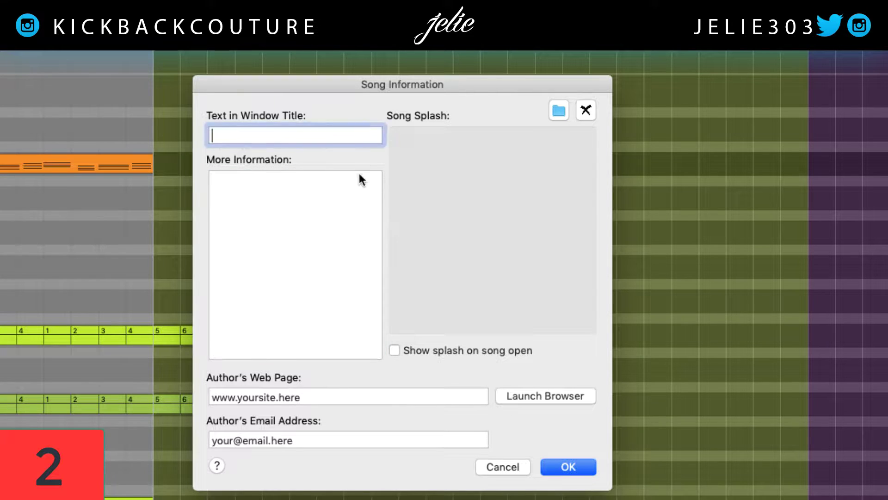
{"action": "left_click", "coordinate": [343, 200]}
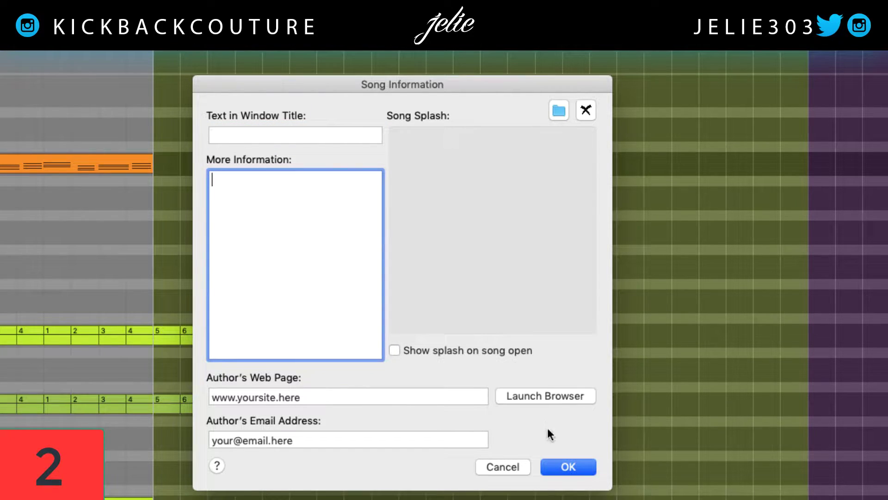
{"action": "left_click", "coordinate": [522, 465]}
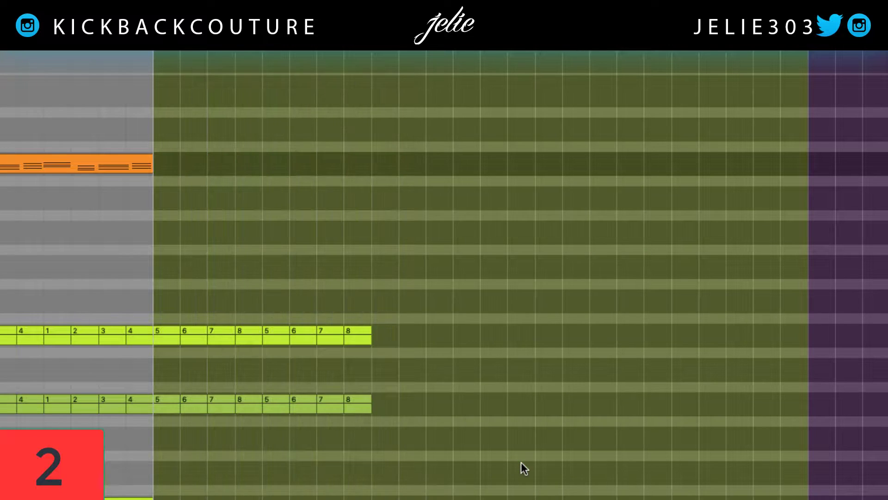
Switch to the rack and add Jiggery Pokery's TMA-9 Commentator utility below the SubLab device
{"action": "scroll", "coordinate": [427, 123], "scroll_direction": "up", "scroll_amount": 2}
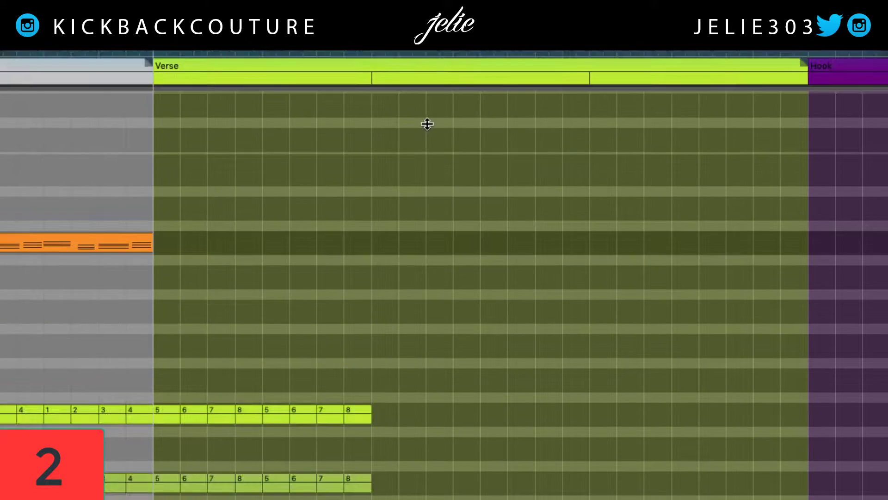
{"action": "key", "text": "F6"}
{"action": "scroll", "coordinate": [391, 474], "scroll_direction": "down", "scroll_amount": 4}
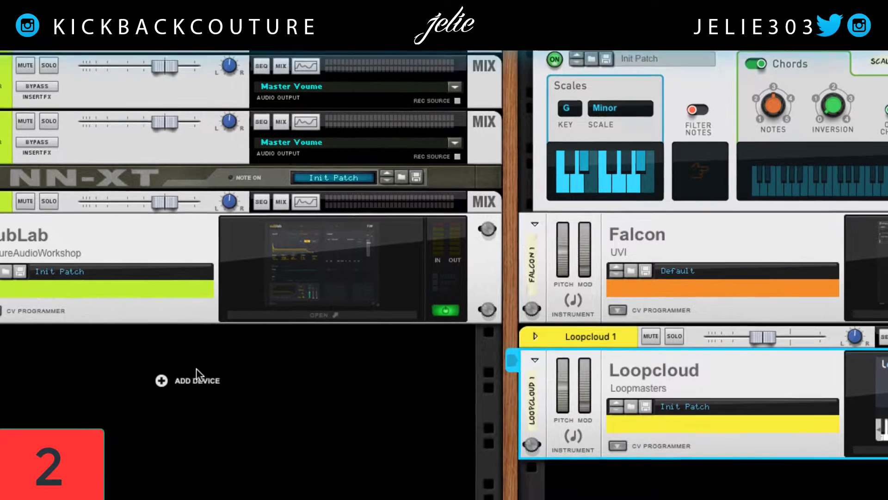
{"action": "left_click", "coordinate": [190, 393]}
{"action": "mouse_move", "coordinate": [141, 240]}
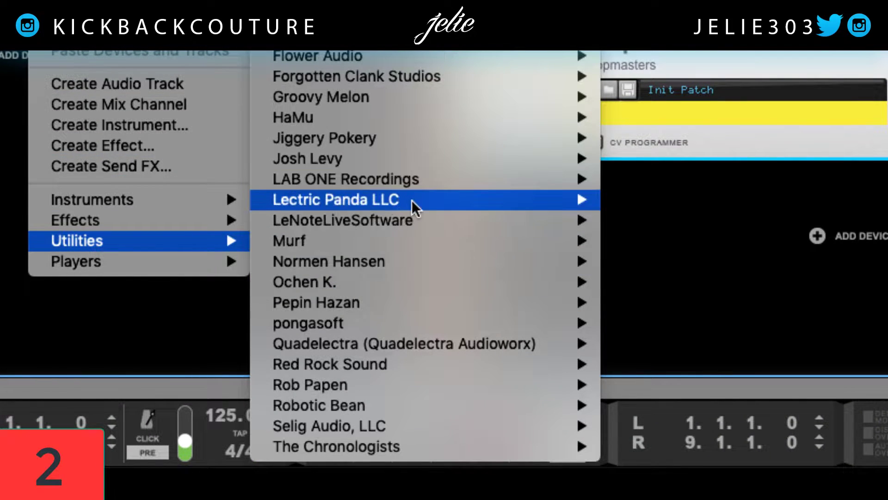
{"action": "mouse_move", "coordinate": [412, 202]}
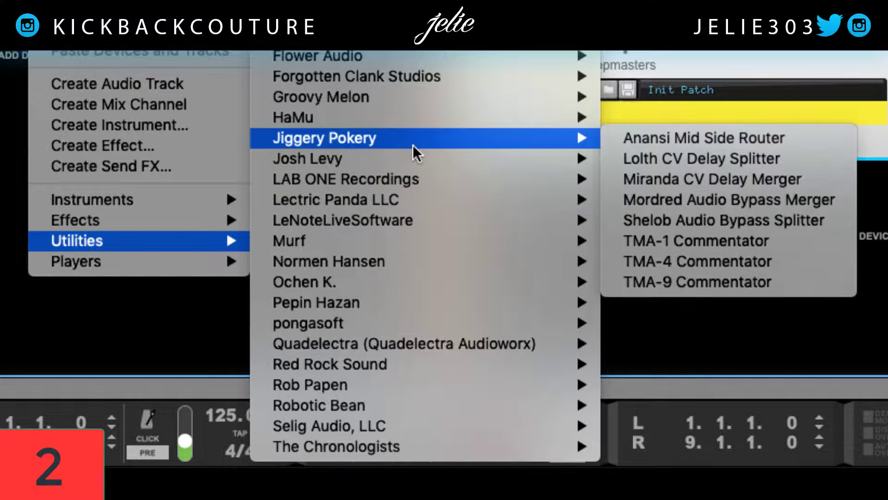
{"action": "mouse_move", "coordinate": [531, 145]}
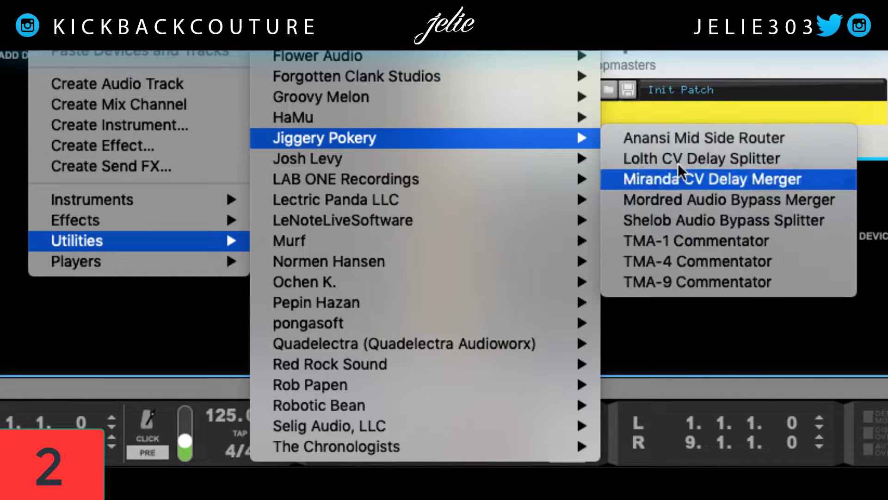
{"action": "left_click", "coordinate": [762, 280]}
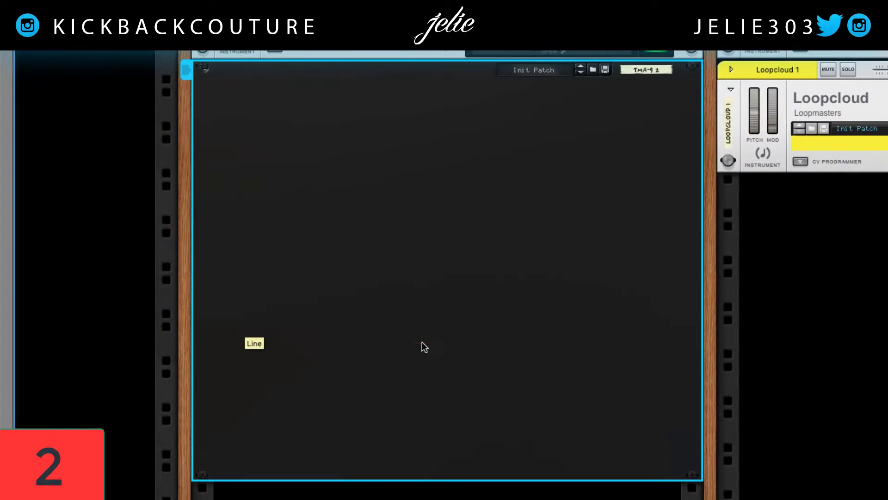
Enter the sample text "rgdrhm" on a line of the TMA-9 Commentator and "ffhxf" on a line above it
{"action": "left_click", "coordinate": [418, 322]}
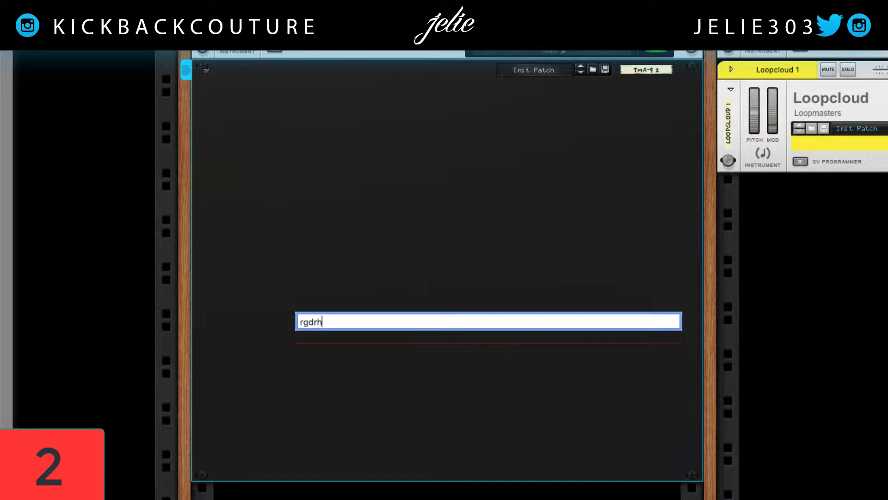
{"action": "key", "text": "Return"}
{"action": "left_click", "coordinate": [430, 265]}
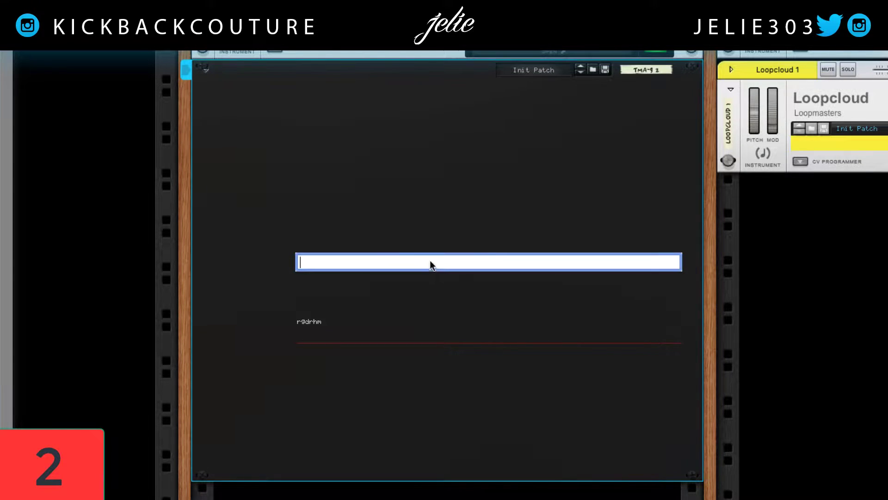
{"action": "type", "text": "ffhxf"}
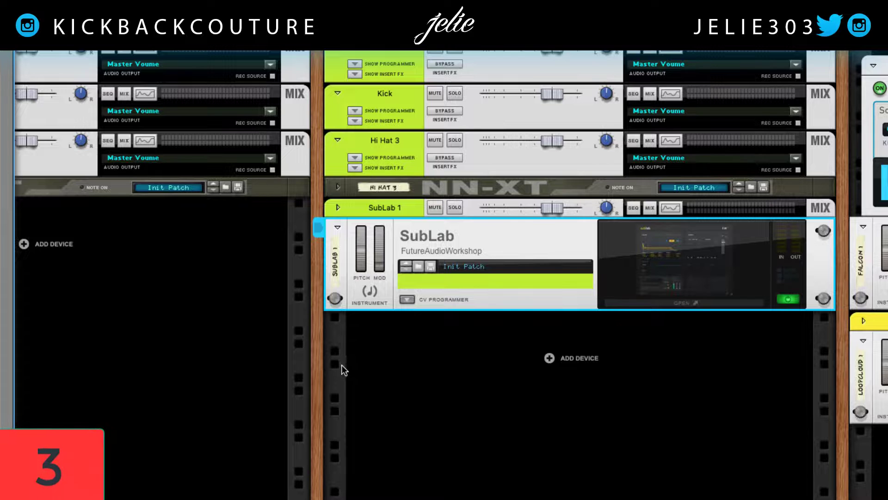
Expand the CV Programmer of the SubLab device and examine its CV input, amount and parameter assignments
{"action": "left_click", "coordinate": [406, 299]}
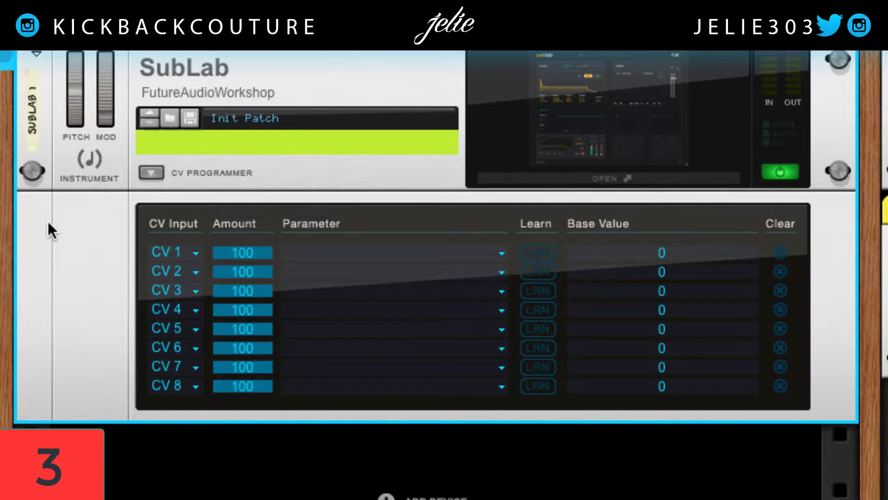
{"action": "scroll", "coordinate": [58, 254], "scroll_direction": "down", "scroll_amount": 2}
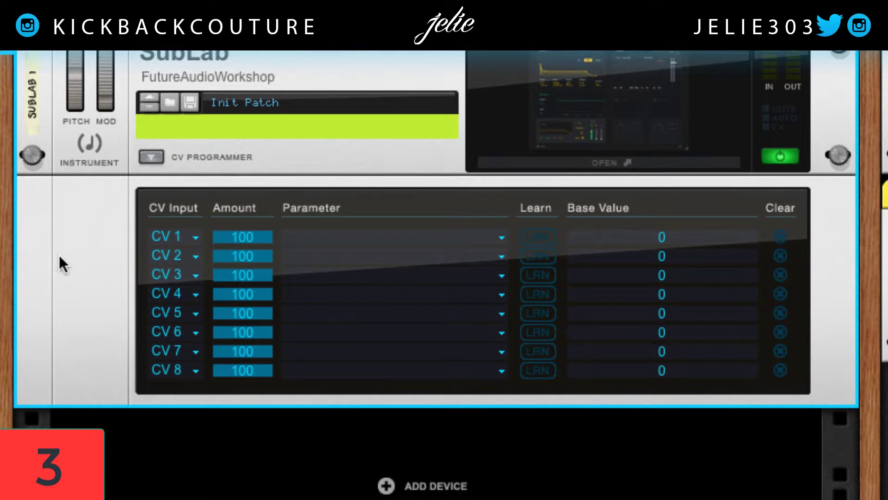
{"action": "scroll", "coordinate": [108, 256], "scroll_direction": "down", "scroll_amount": 2}
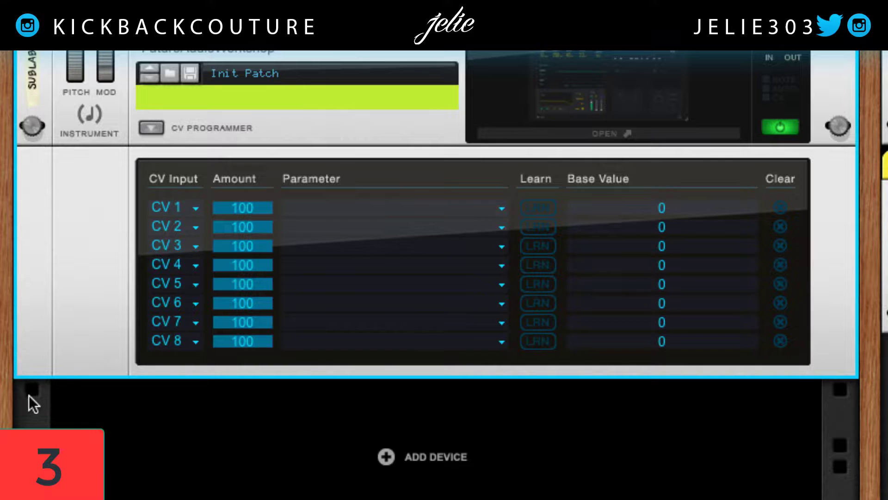
{"action": "left_click", "coordinate": [32, 415]}
{"action": "scroll", "coordinate": [444, 275], "scroll_direction": "right", "scroll_amount": 2}
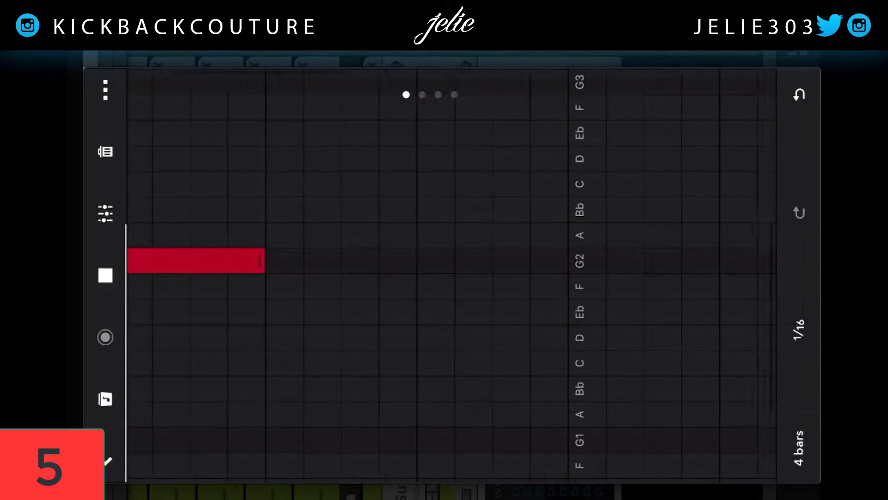
{"action": "left_click", "coordinate": [597, 337]}
{"action": "left_click_drag", "start_coordinate": [617, 337], "coordinate": [730, 337]}
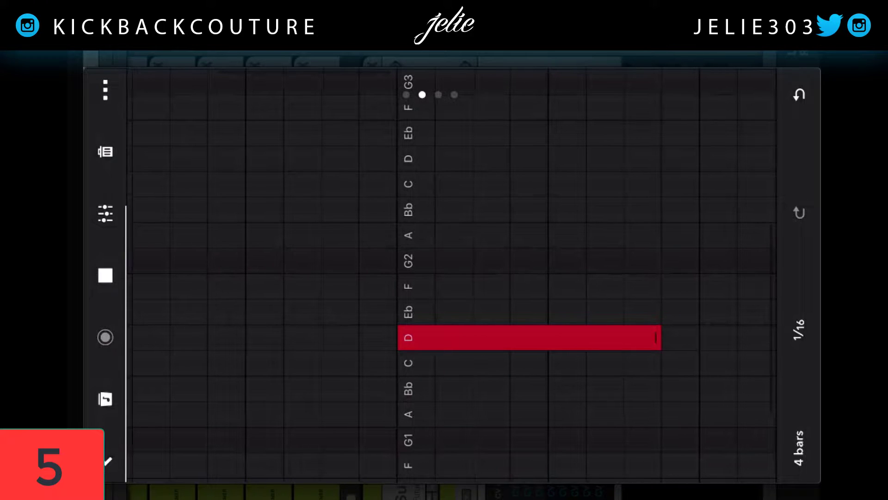
{"action": "key", "text": "space"}
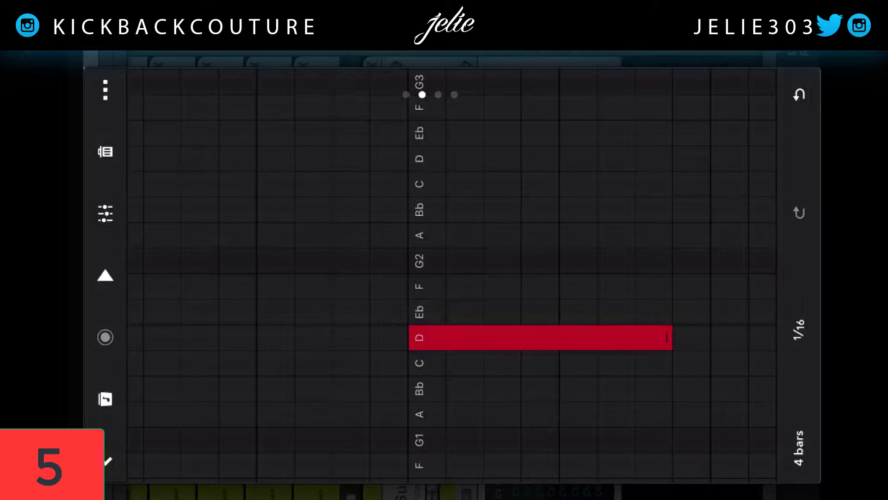
{"action": "key", "text": "Delete"}
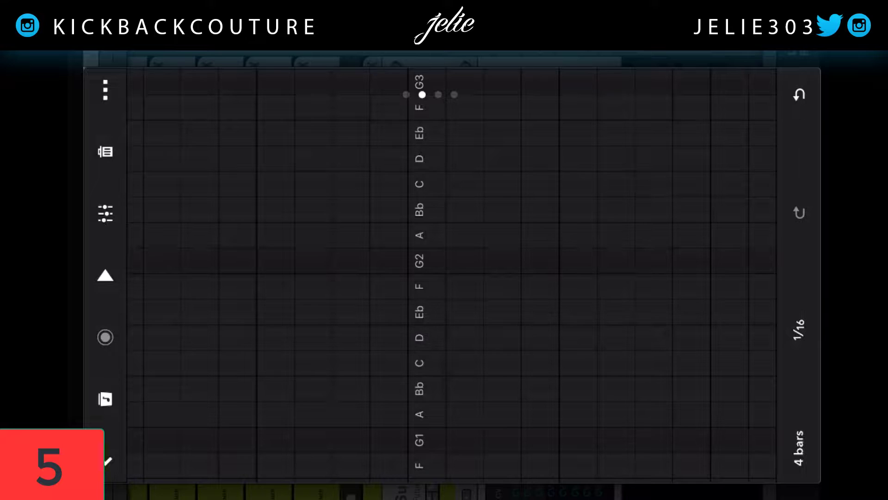
Draw a half-bar D note at the start of the second bar and move the next bar's note down to C
{"action": "left_click_drag", "start_coordinate": [428, 337], "coordinate": [703, 337]}
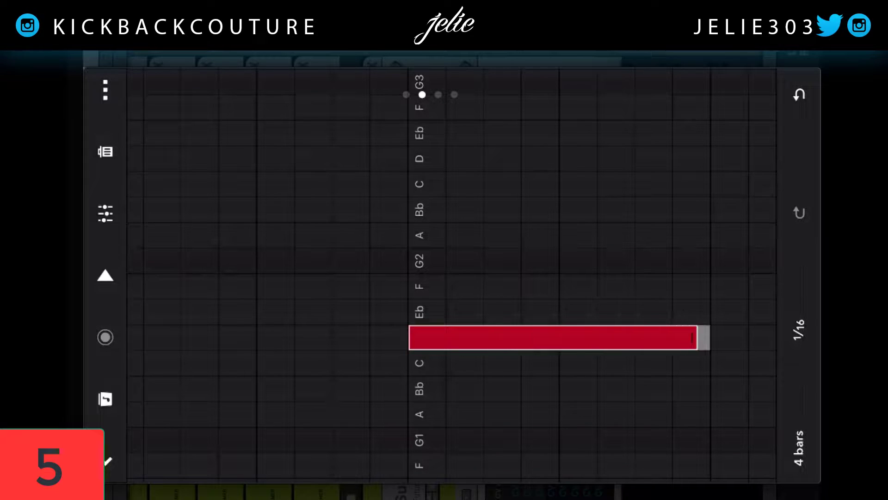
{"action": "scroll", "coordinate": [444, 278], "scroll_direction": "right", "scroll_amount": 10}
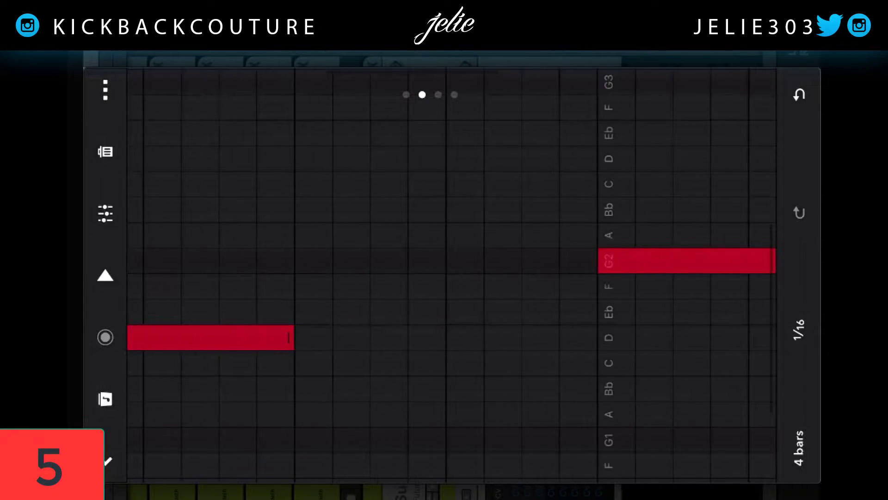
{"action": "left_click_drag", "start_coordinate": [687, 261], "coordinate": [703, 357]}
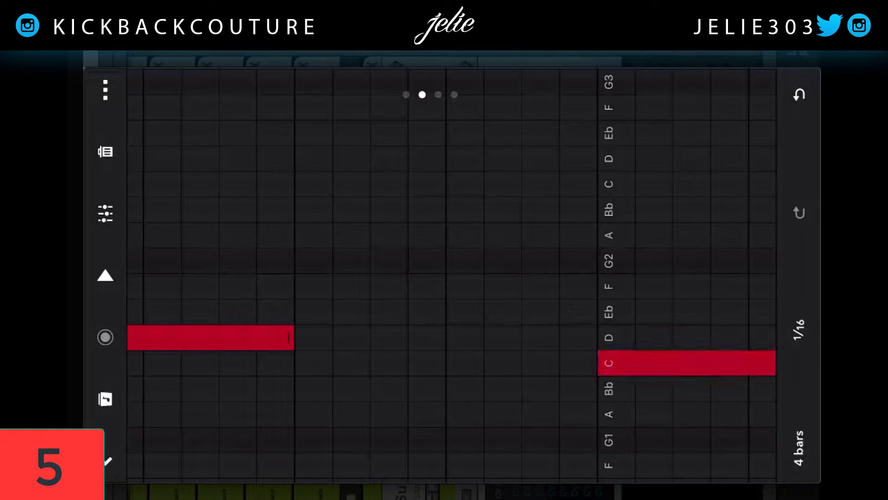
Review the project's tempo, scale, metronome, note grid and loop length settings, and return to the piano roll
{"action": "left_click", "coordinate": [106, 89]}
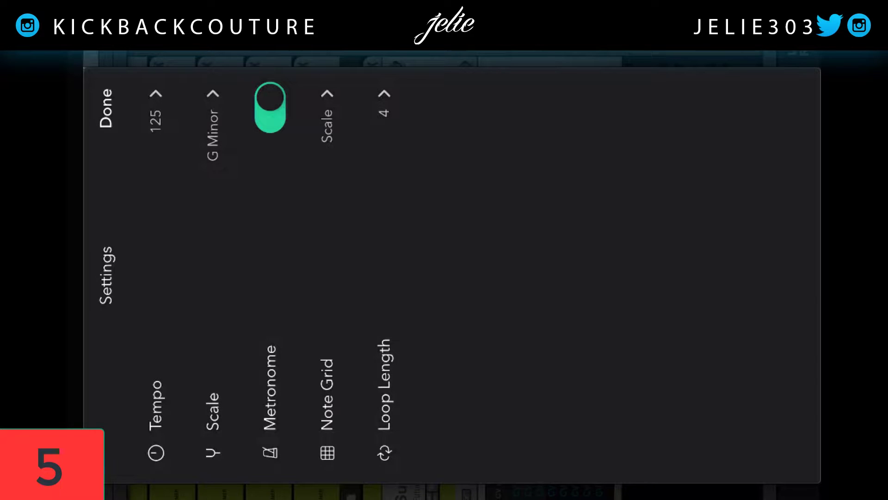
{"action": "left_click", "coordinate": [106, 108]}
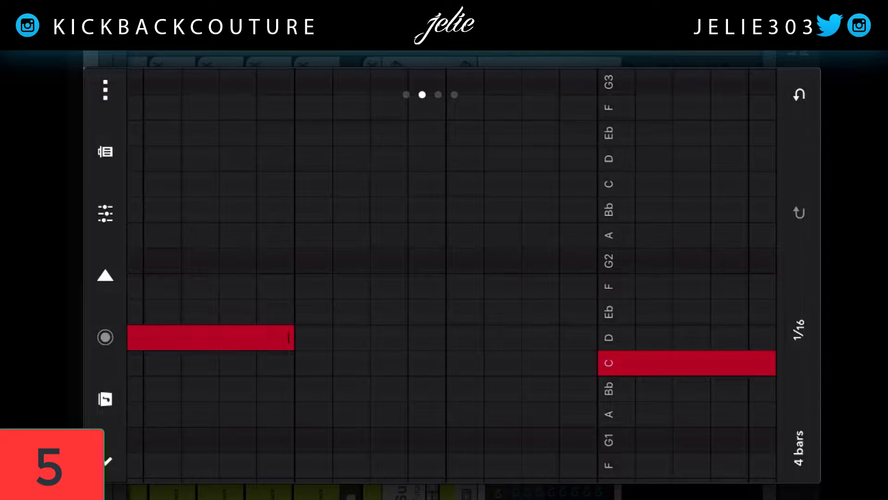
{"action": "key", "text": "space"}
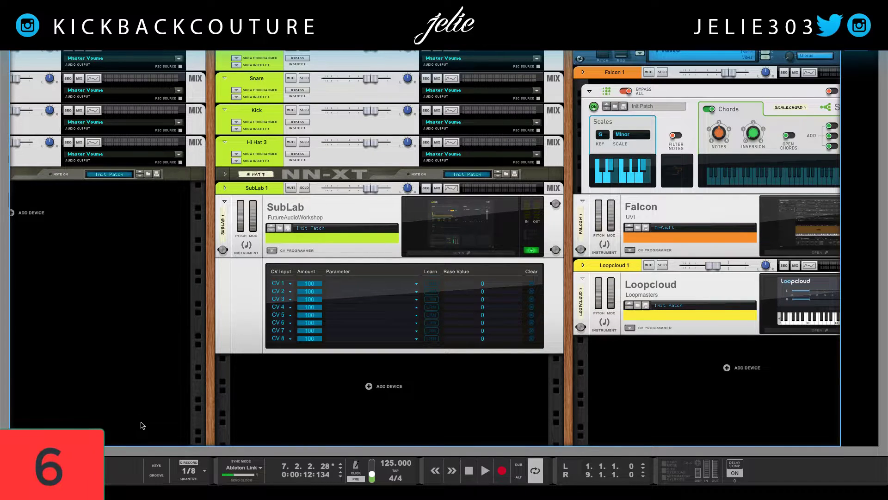
Show the ReGroove Mixer and expand the MPC-60 folder inside the factory ReGroove Patches
{"action": "left_click", "coordinate": [156, 475]}
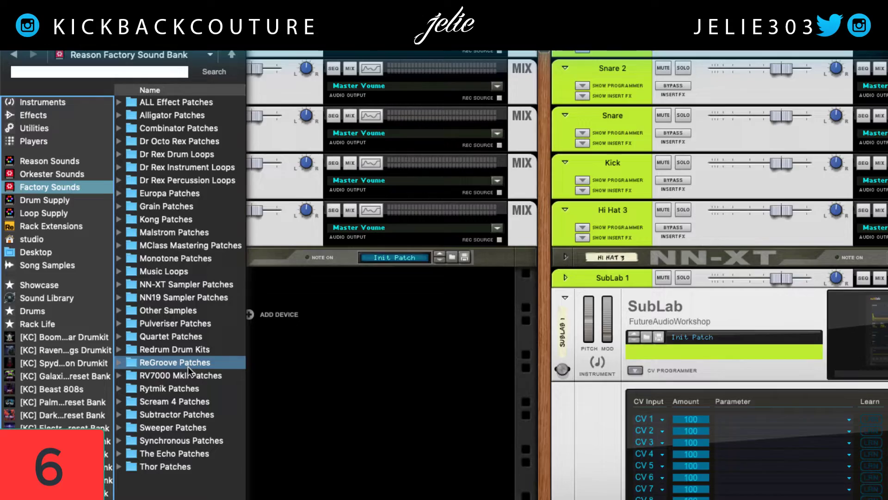
{"action": "double_click", "coordinate": [188, 364]}
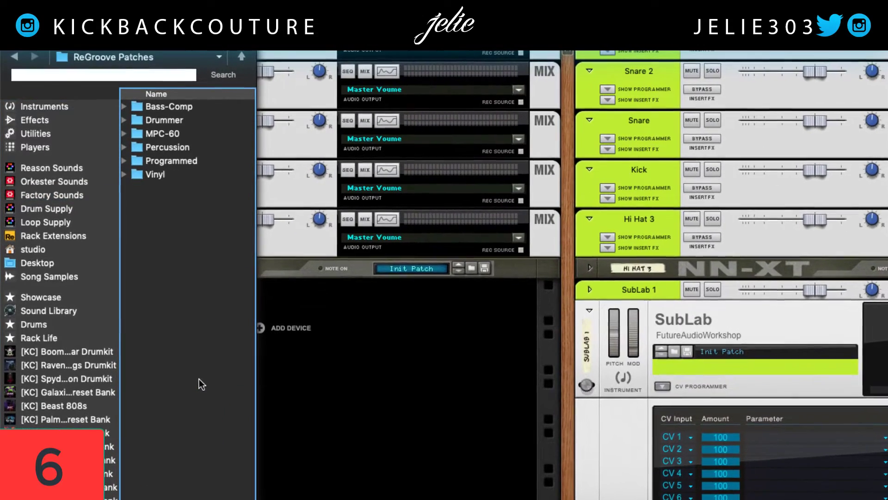
{"action": "left_click", "coordinate": [187, 133]}
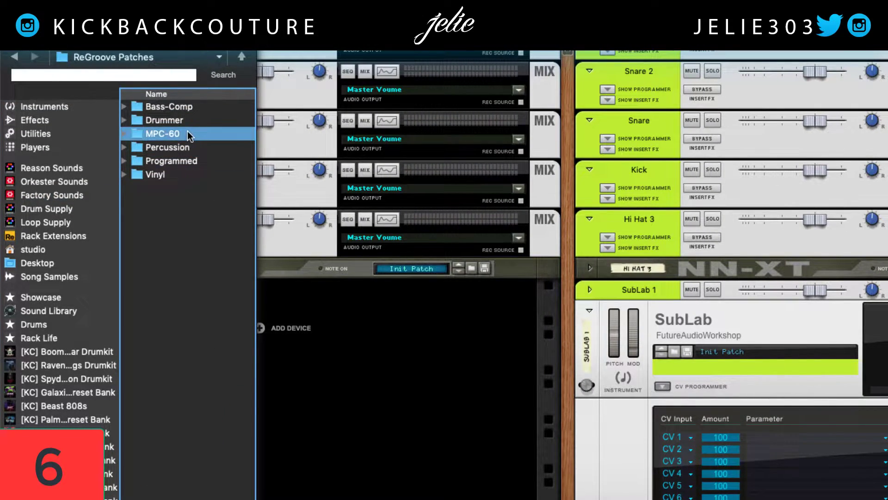
{"action": "left_click", "coordinate": [202, 148]}
{"action": "left_click", "coordinate": [139, 134]}
{"action": "left_click", "coordinate": [156, 148]}
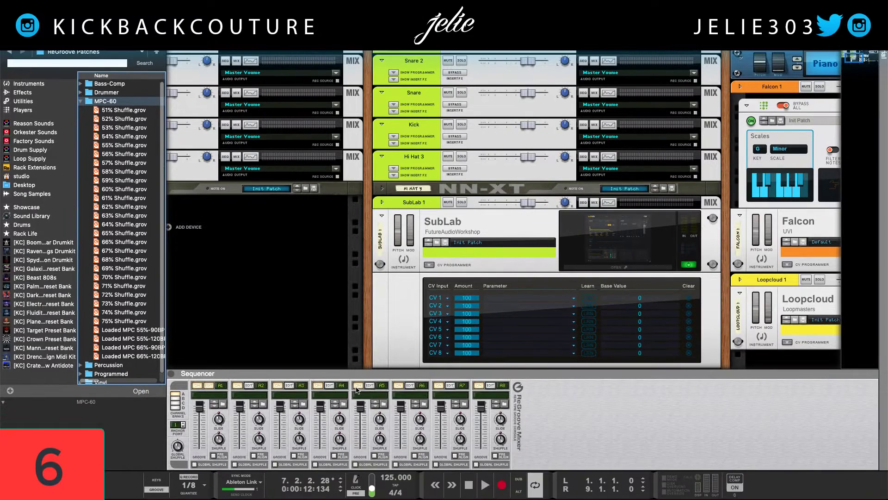
Shrink the sequencer to examine the SubLab, Falcon and Loopcloud devices in the rack, and enlarge the sequencer again
{"action": "key", "text": "F3"}
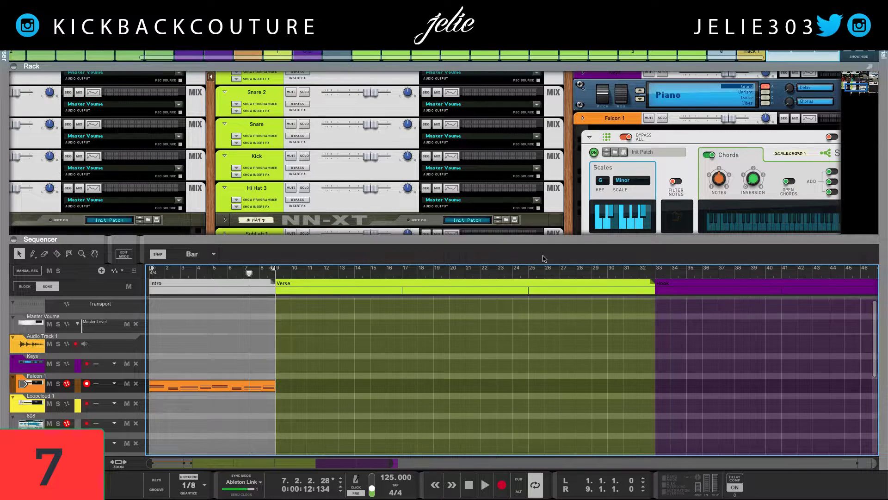
{"action": "left_click_drag", "start_coordinate": [557, 240], "coordinate": [558, 461]}
{"action": "scroll", "coordinate": [413, 374], "scroll_direction": "down", "scroll_amount": 2}
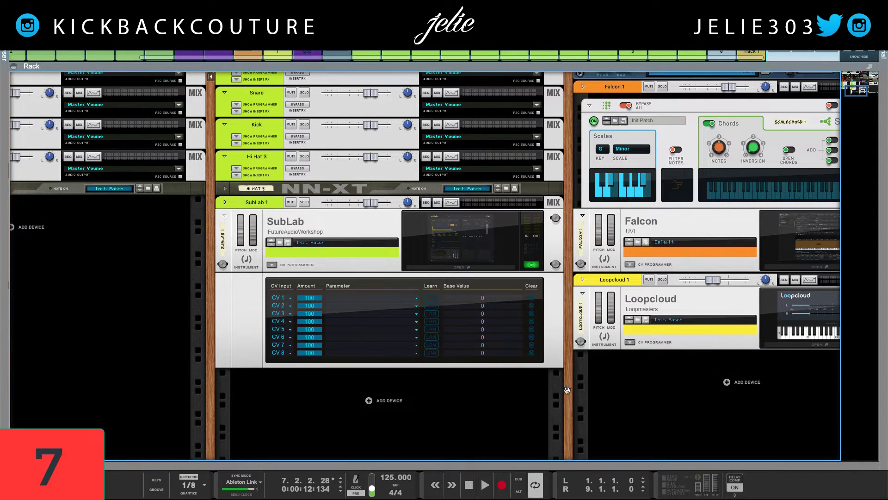
{"action": "scroll", "coordinate": [413, 375], "scroll_direction": "right", "scroll_amount": 3}
{"action": "scroll", "coordinate": [413, 375], "scroll_direction": "right", "scroll_amount": 1}
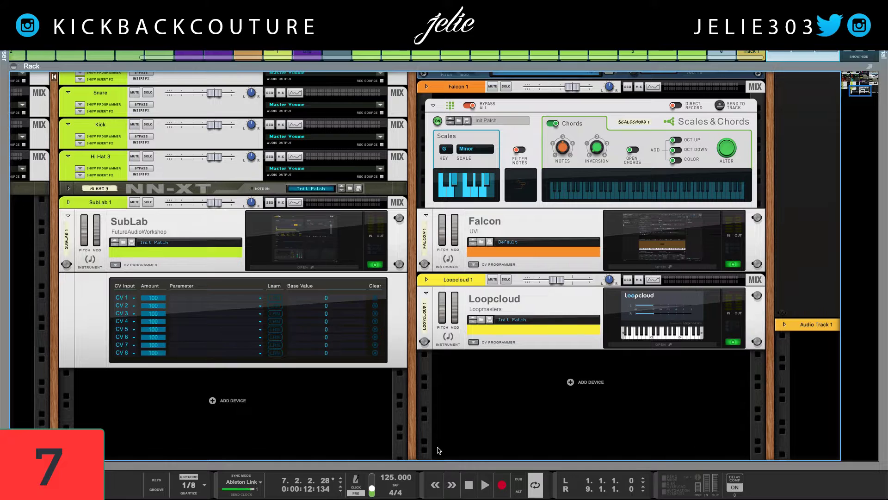
{"action": "left_click_drag", "start_coordinate": [435, 466], "coordinate": [392, 225]}
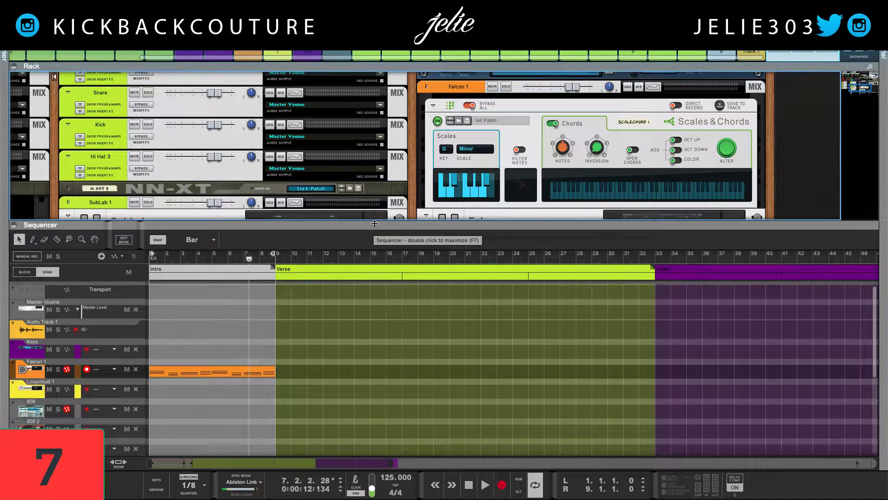
Open the clip on Audio Track 1 in Pitch Edit mode and inspect its notes across the Intro
{"action": "double_click", "coordinate": [180, 332]}
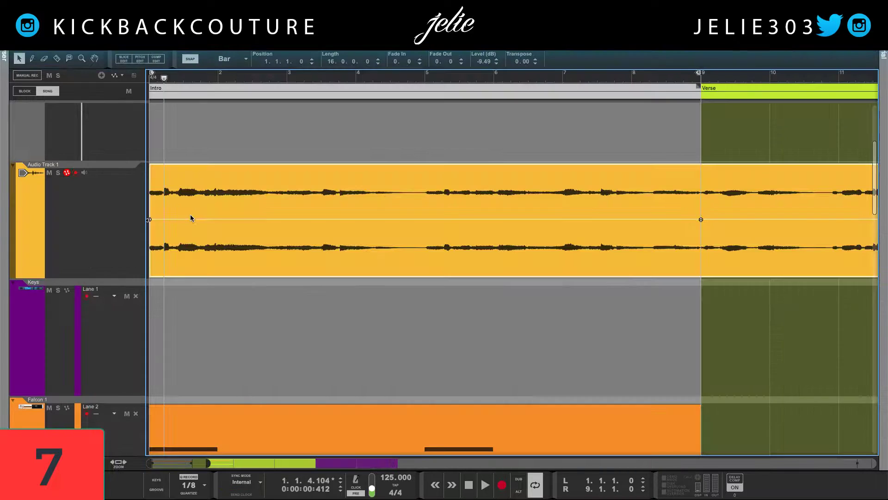
{"action": "left_click", "coordinate": [137, 62]}
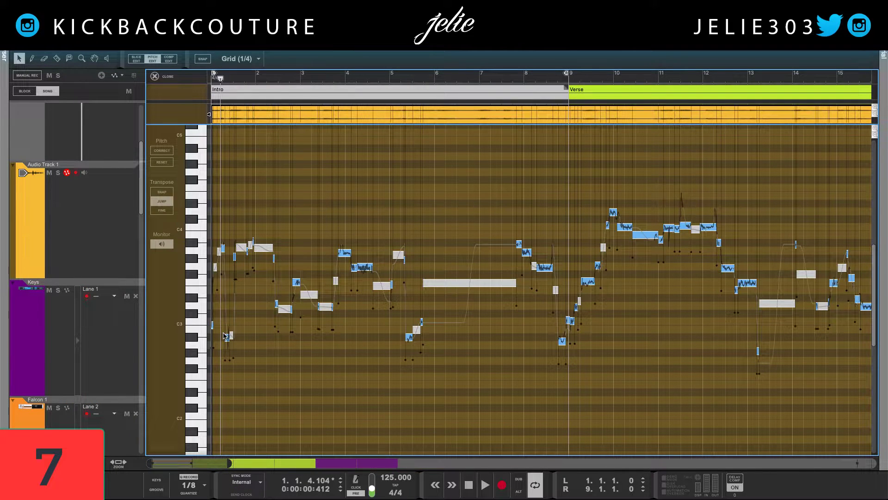
{"action": "scroll", "coordinate": [250, 319], "scroll_direction": "up", "scroll_amount": 3}
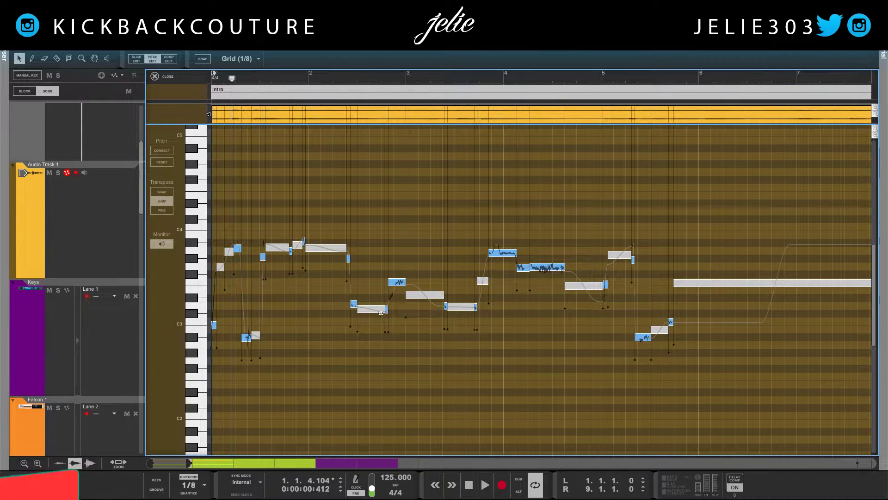
{"action": "scroll", "coordinate": [728, 302], "scroll_direction": "right", "scroll_amount": 2}
{"action": "scroll", "coordinate": [723, 292], "scroll_direction": "right", "scroll_amount": 2}
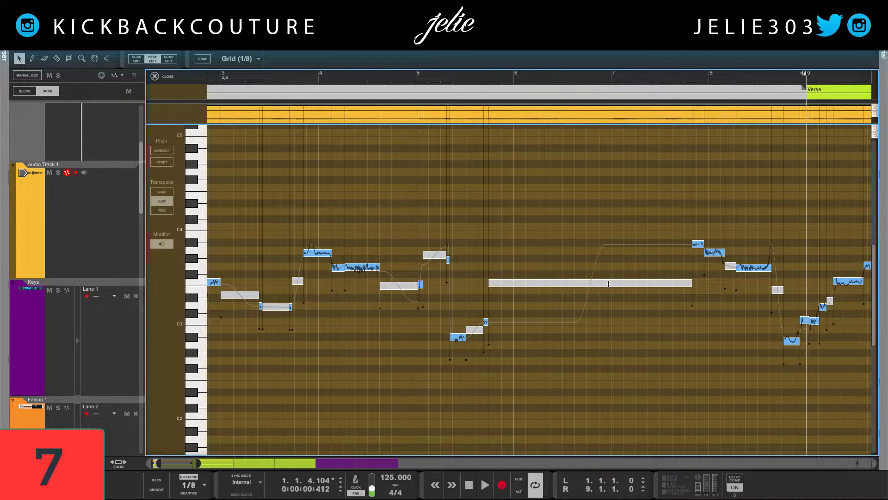
Play the audio clip's Intro section with its original pitches and return to the start of the clip
{"action": "key", "text": "space"}
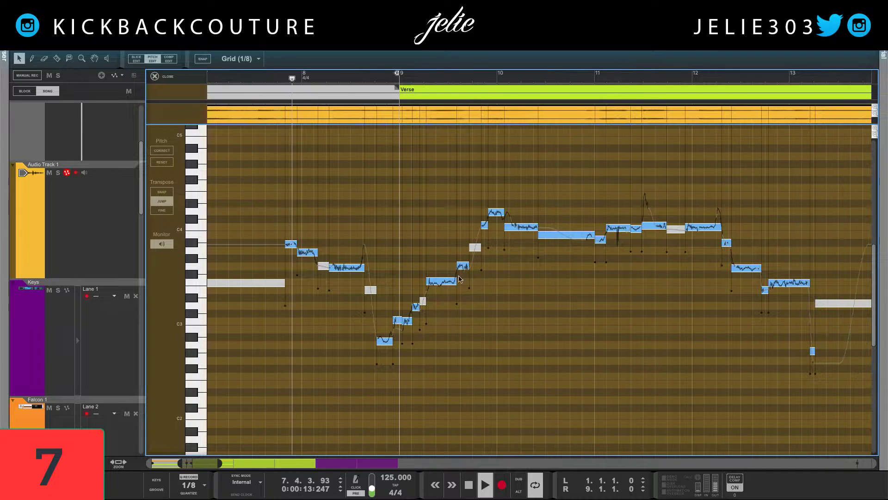
{"action": "key", "text": "space"}
{"action": "scroll", "coordinate": [361, 279], "scroll_direction": "left", "scroll_amount": 10}
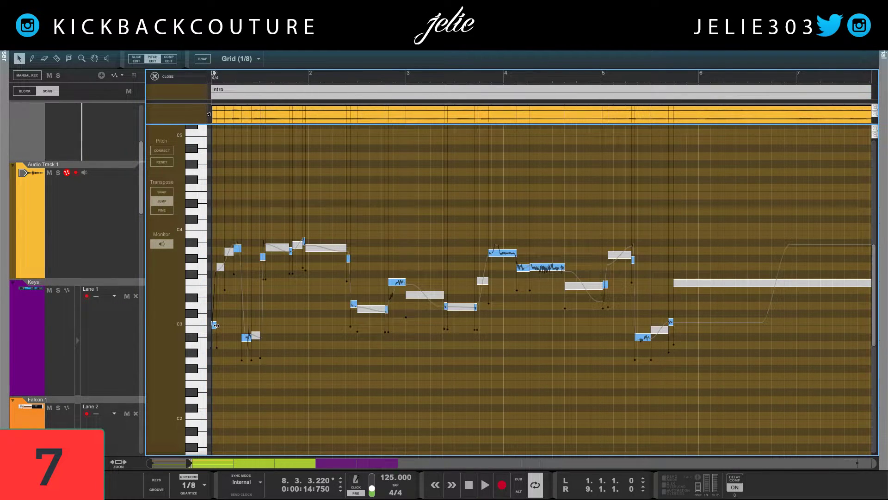
Lower the clip's first note to G2 and listen to the change
{"action": "left_click_drag", "start_coordinate": [215, 326], "coordinate": [216, 363]}
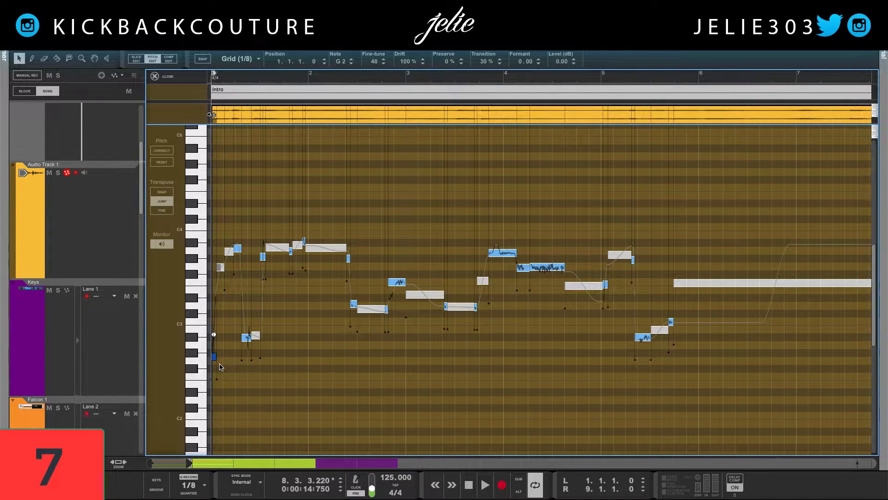
{"action": "key", "text": "space"}
{"action": "key", "text": "space"}
Lower more bar 1 notes, including one to F#3 and one to G2, and play the clip from the start
{"action": "left_click", "coordinate": [221, 267]}
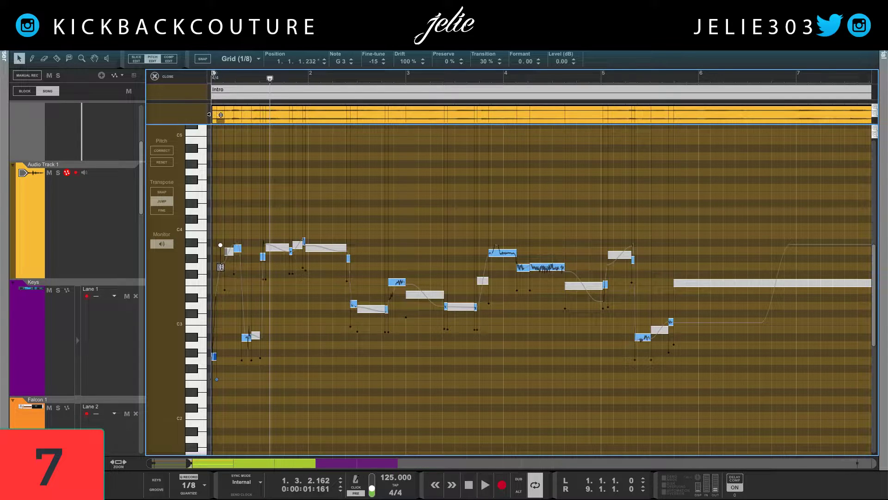
{"action": "left_click_drag", "start_coordinate": [231, 253], "coordinate": [238, 272]}
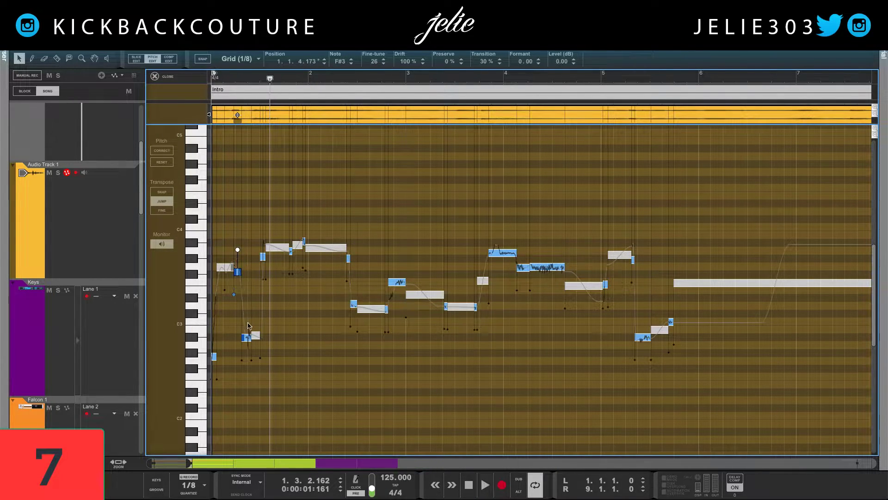
{"action": "left_click", "coordinate": [246, 338]}
{"action": "left_click_drag", "start_coordinate": [246, 339], "coordinate": [256, 360]}
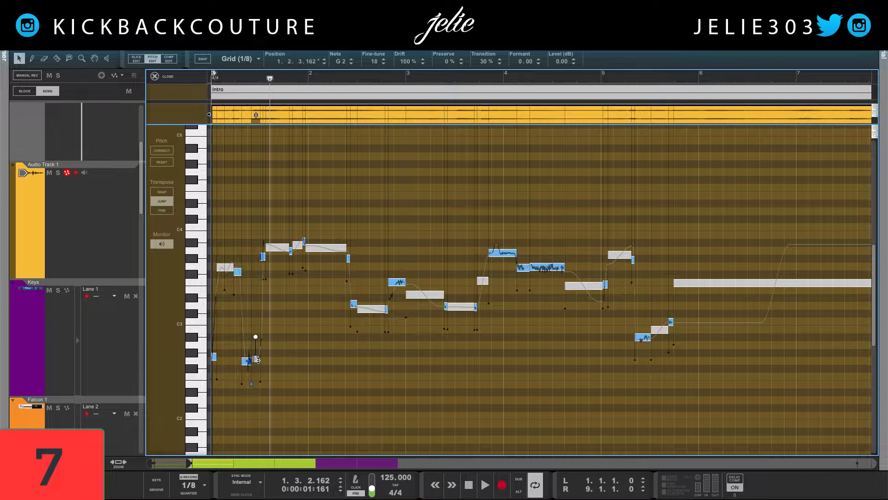
{"action": "key", "text": "Home"}
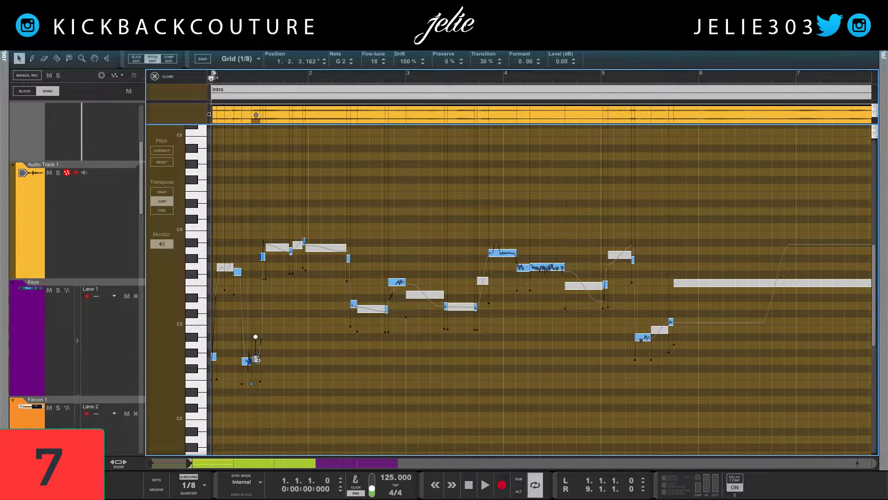
{"action": "key", "text": "space"}
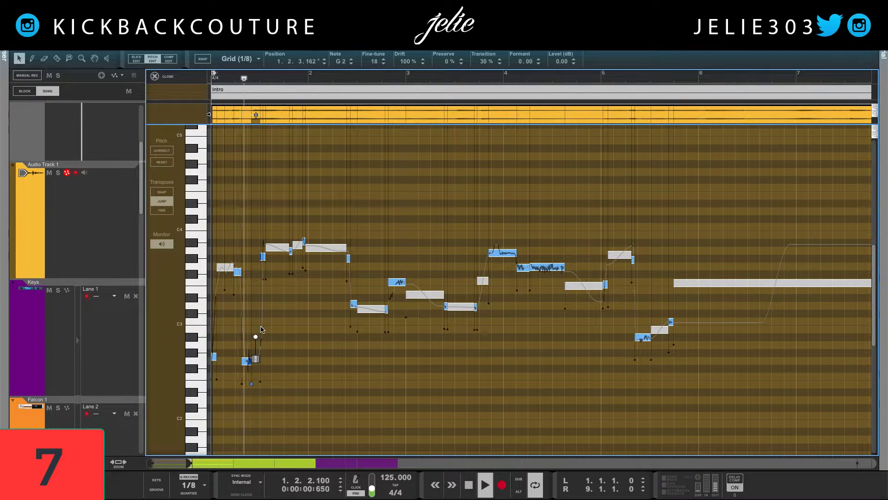
{"action": "key", "text": "space"}
Raise the long note at the start of bar 2 to D4, play it back and clear the selection
{"action": "left_click_drag", "start_coordinate": [328, 245], "coordinate": [325, 208]}
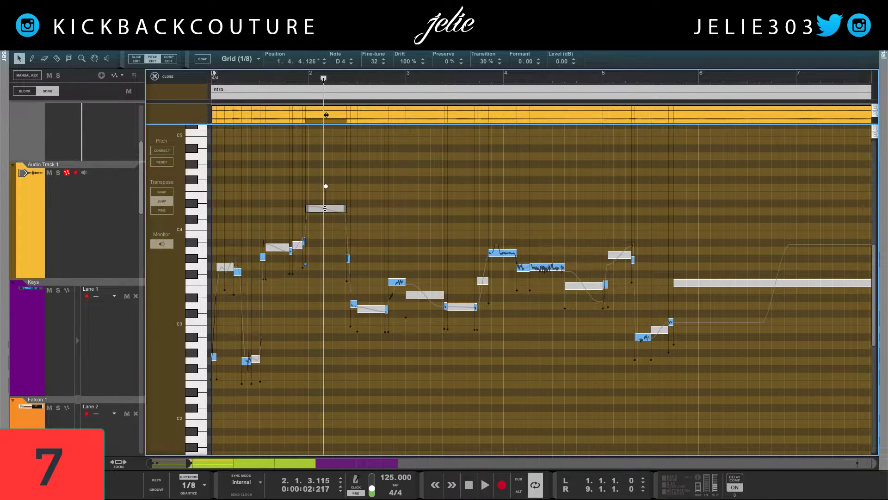
{"action": "key", "text": "space"}
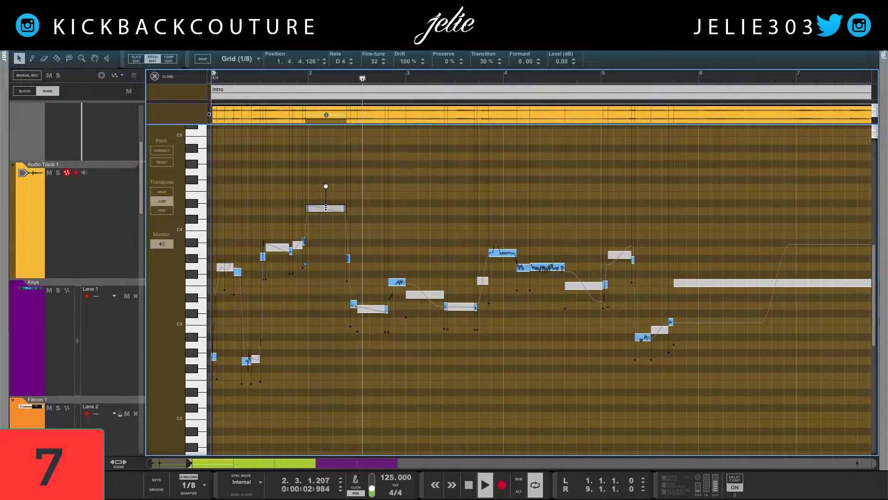
{"action": "key", "text": "space"}
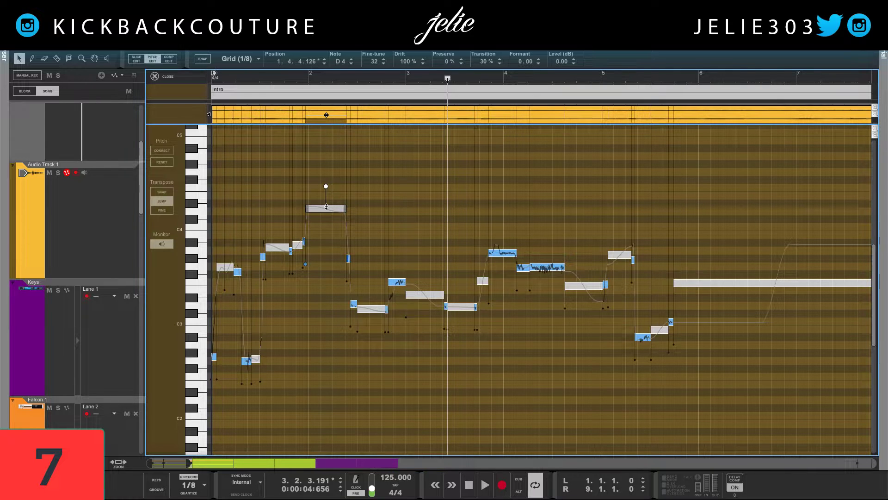
{"action": "left_click", "coordinate": [255, 137]}
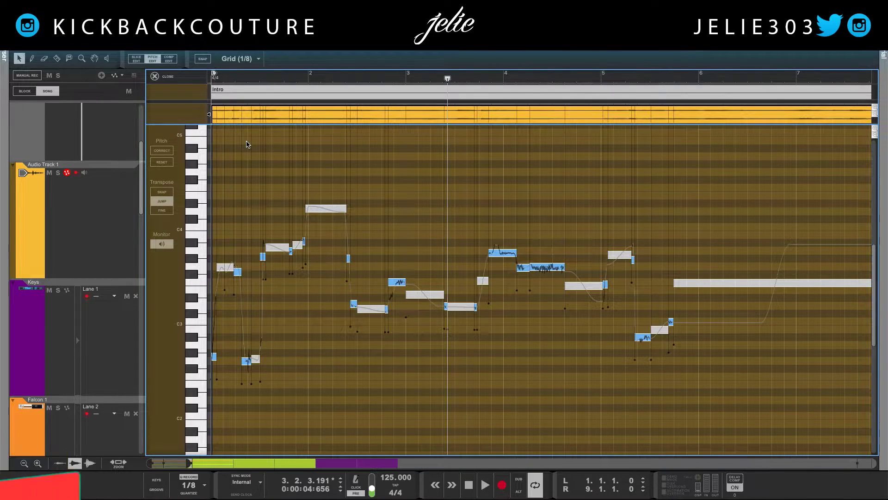
Reset the pitch of all the clip's notes and close the pitch editor
{"action": "key", "text": "ctrl+a"}
{"action": "right_click", "coordinate": [324, 210]}
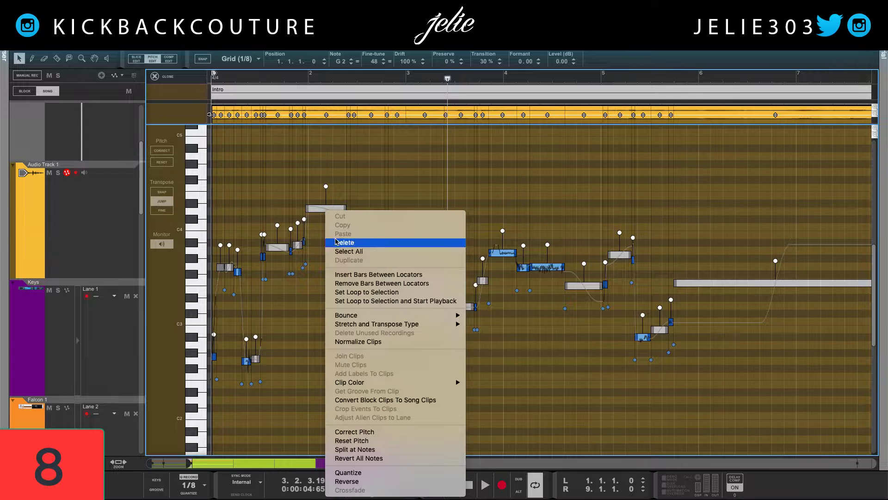
{"action": "left_click", "coordinate": [377, 440]}
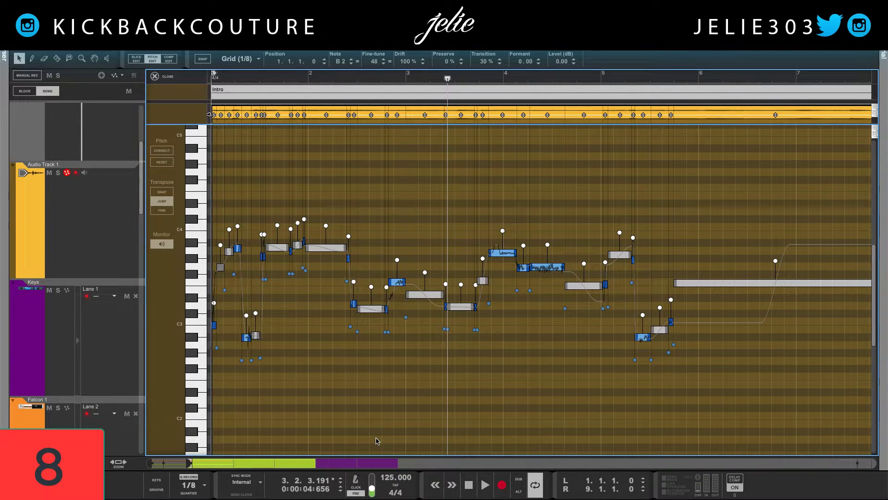
{"action": "left_click", "coordinate": [156, 77]}
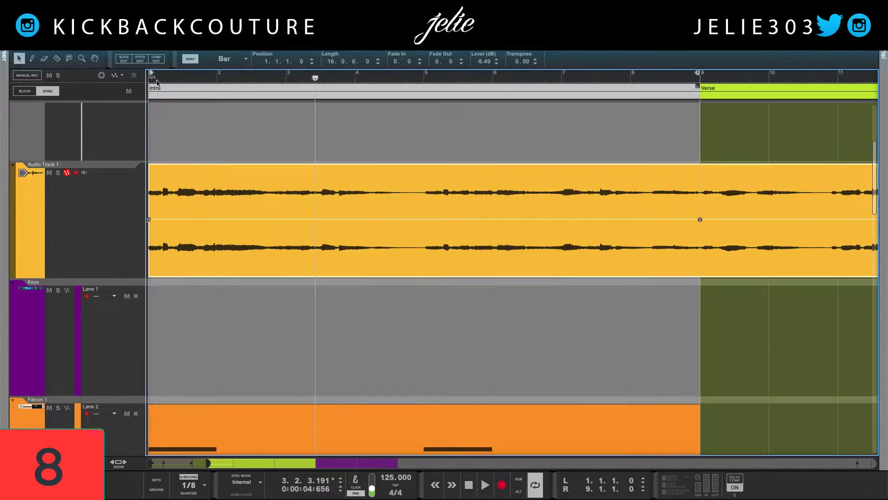
Open the Falcon 1 clip in the Intro section for note editing
{"action": "double_click", "coordinate": [223, 264]}
{"action": "key", "text": "F2"}
{"action": "key", "text": "w"}
{"action": "key", "text": "w"}
{"action": "key", "text": "w"}
{"action": "key", "text": "w"}
{"action": "key", "text": "w"}
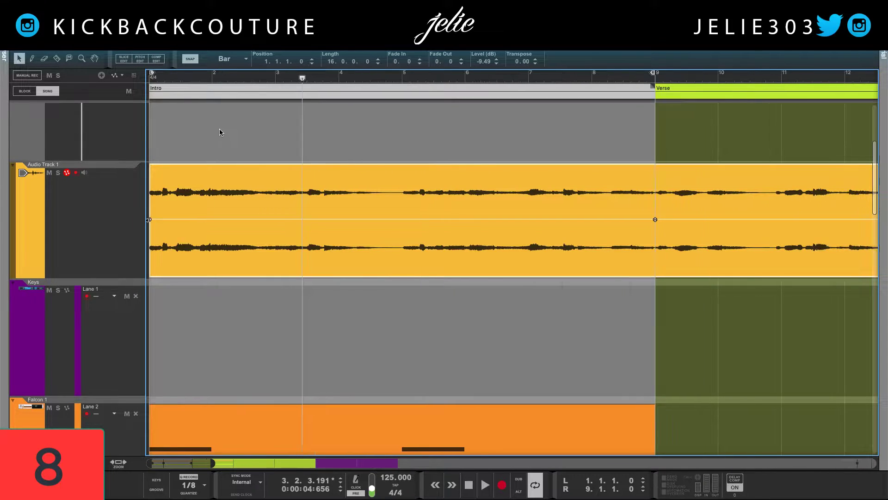
{"action": "key", "text": "w"}
{"action": "key", "text": "w"}
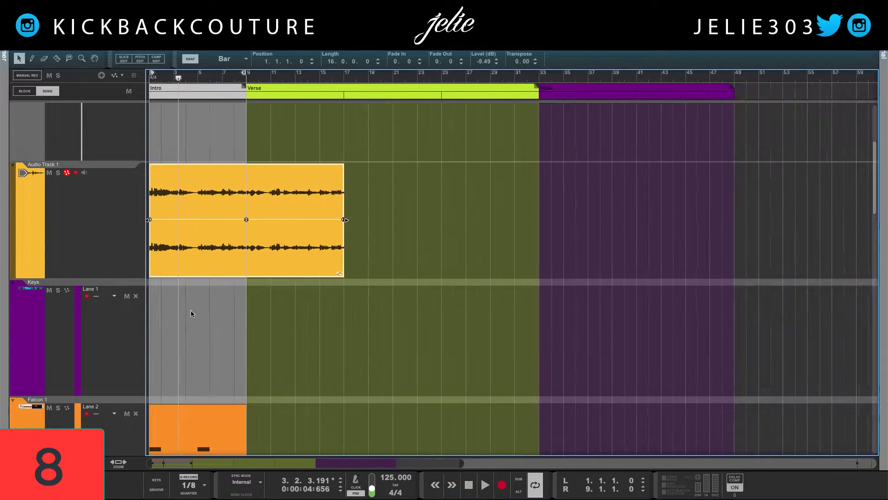
{"action": "scroll", "coordinate": [188, 326], "scroll_direction": "down", "scroll_amount": 5}
{"action": "double_click", "coordinate": [190, 228]}
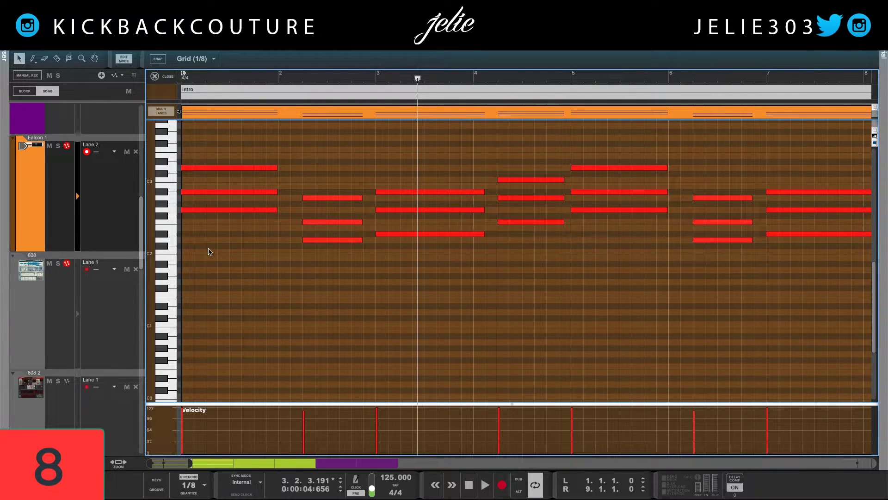
Show the Groove Settings in the tool window for the Falcon 1 clip
{"action": "key", "text": "w"}
{"action": "key", "text": "w"}
{"action": "key", "text": "e"}
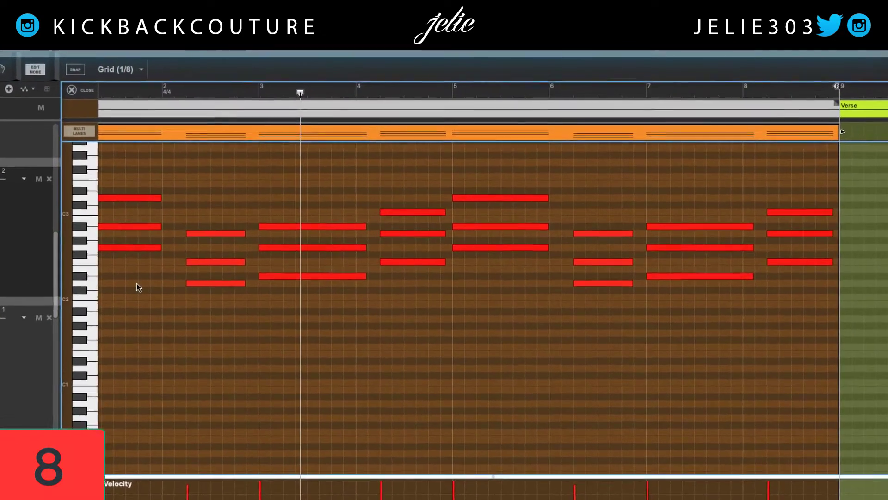
{"action": "key", "text": "F8"}
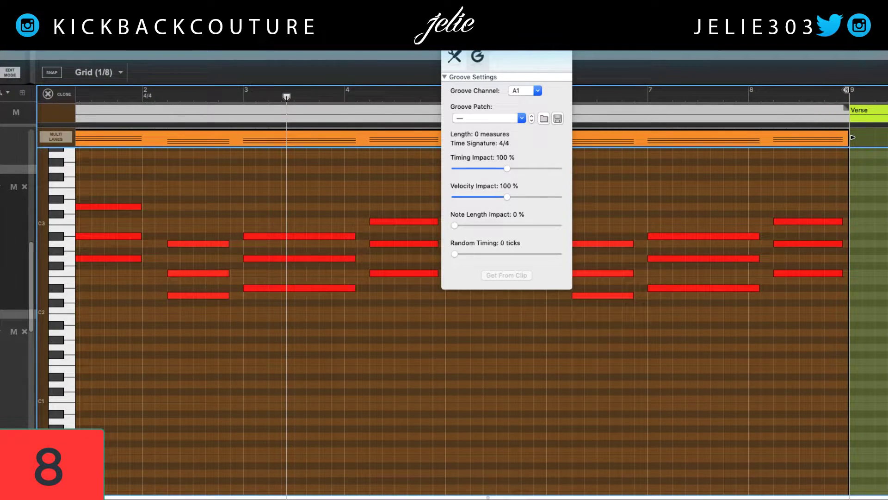
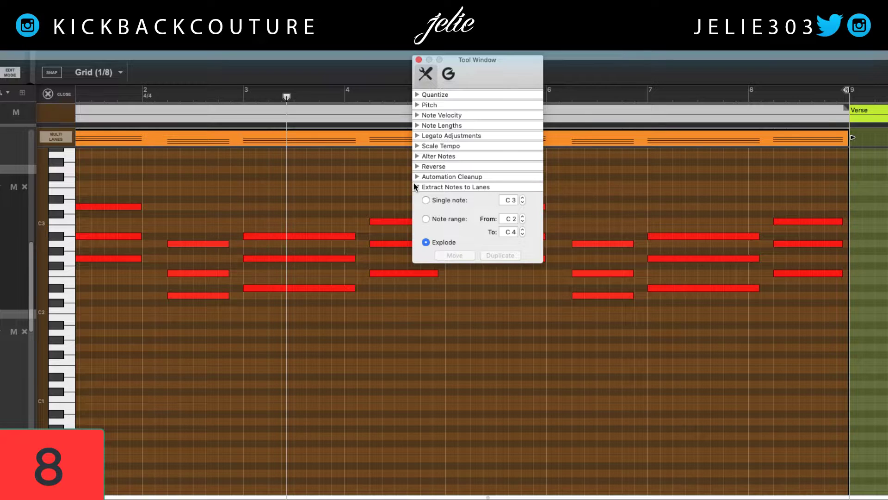
Select all notes in the Falcon 1 clip and apply a 20% random Note Velocity adjustment to them repeatedly
{"action": "left_click", "coordinate": [419, 60]}
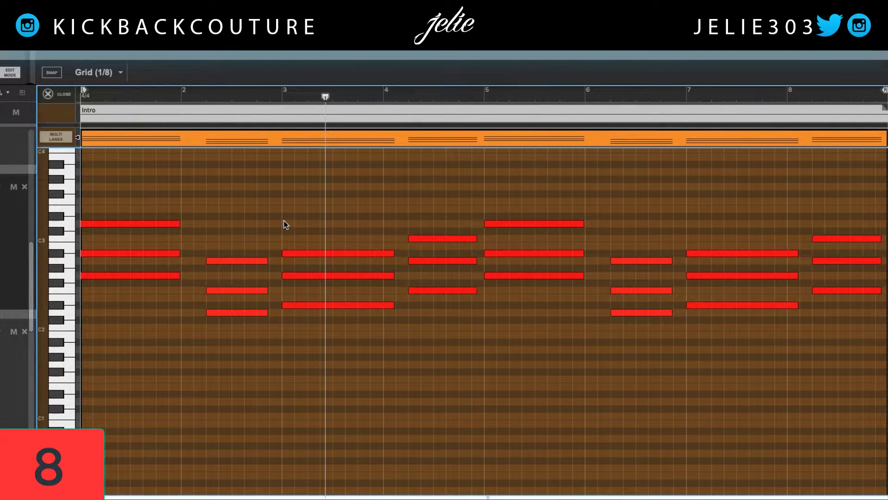
{"action": "key", "text": "F8"}
{"action": "left_click_drag", "start_coordinate": [120, 176], "coordinate": [852, 364]}
{"action": "left_click", "coordinate": [420, 115]}
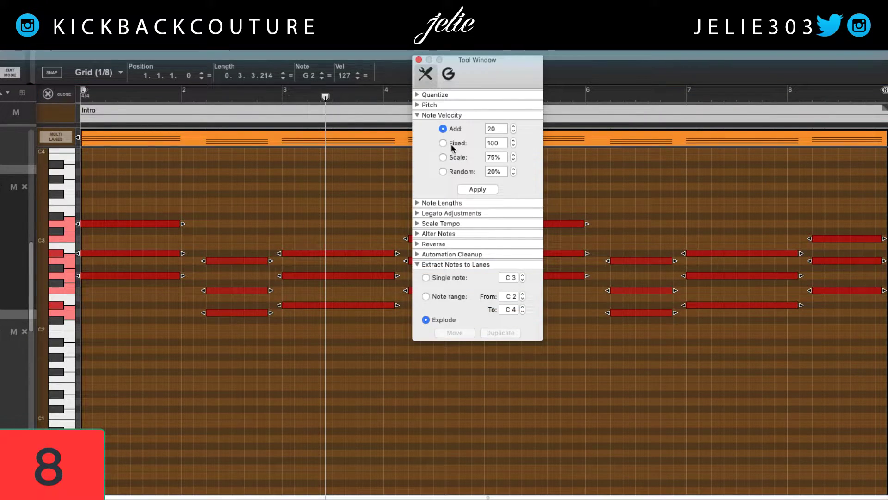
{"action": "left_click", "coordinate": [442, 171]}
{"action": "left_click", "coordinate": [483, 188]}
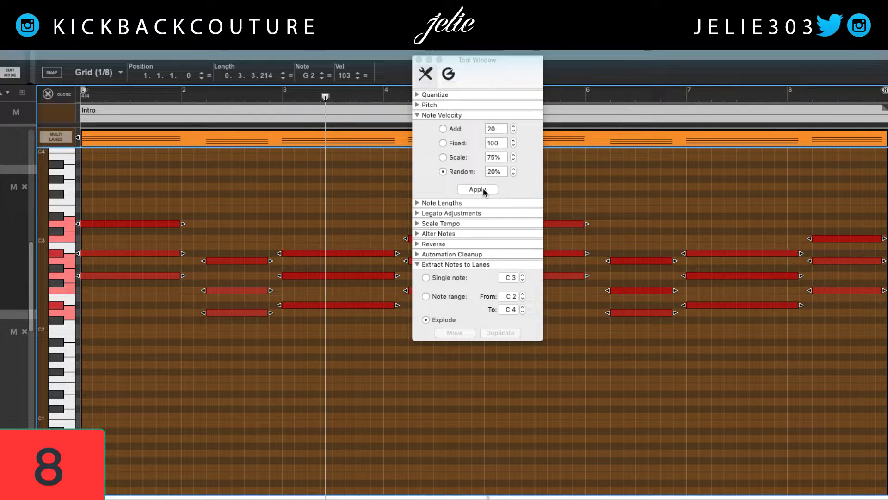
{"action": "left_click", "coordinate": [483, 188]}
{"action": "left_click", "coordinate": [483, 188]}
{"action": "left_click", "coordinate": [483, 188]}
{"action": "left_click", "coordinate": [483, 188]}
{"action": "left_click", "coordinate": [483, 188]}
{"action": "left_click", "coordinate": [483, 188]}
{"action": "left_click", "coordinate": [483, 188]}
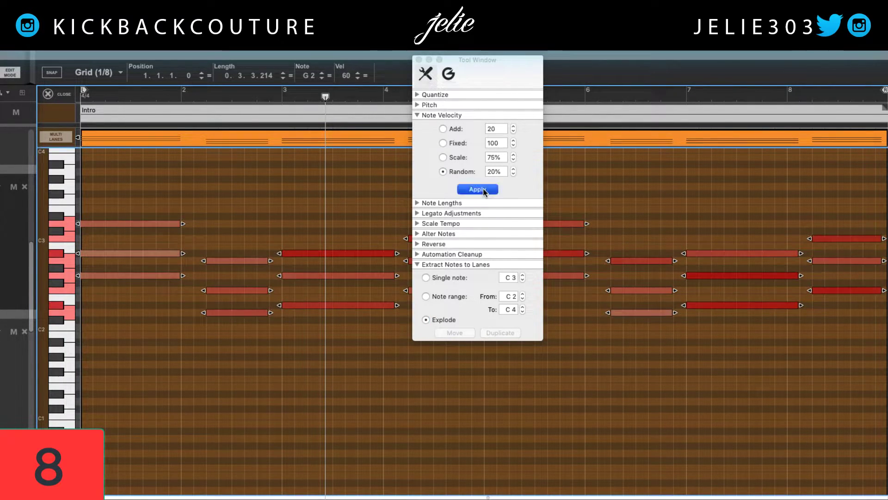
{"action": "left_click", "coordinate": [484, 188]}
Move the tool window clear of the notes and play the clip back with the Falcon 1 track soloed
{"action": "left_click_drag", "start_coordinate": [499, 74], "coordinate": [4, 197]}
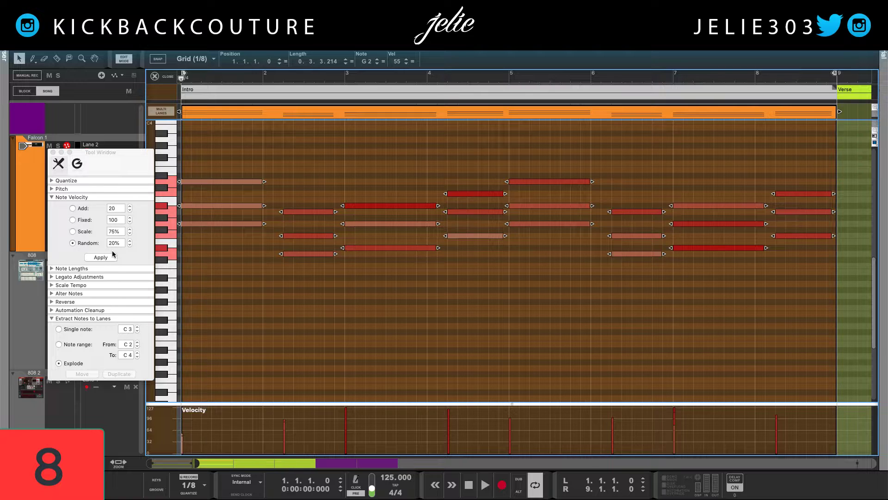
{"action": "key", "text": "space"}
{"action": "key", "text": "space"}
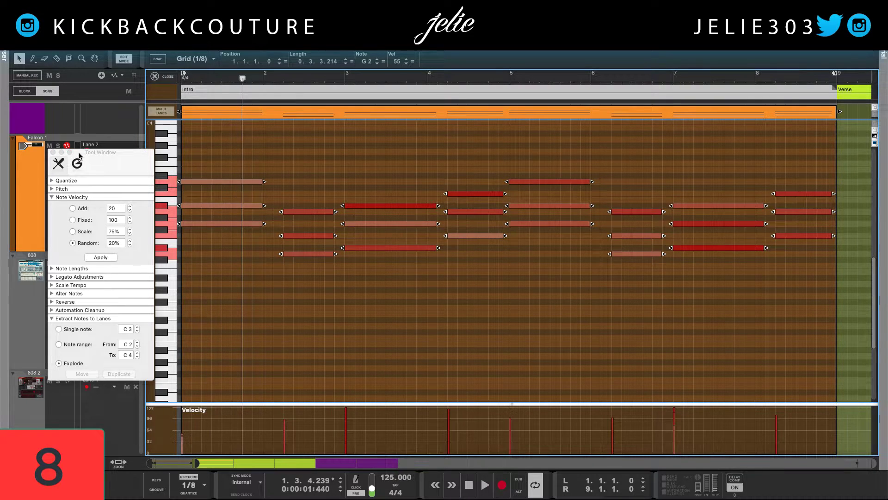
{"action": "left_click_drag", "start_coordinate": [99, 152], "coordinate": [95, 169]}
{"action": "left_click", "coordinate": [58, 147]}
{"action": "key", "text": "space"}
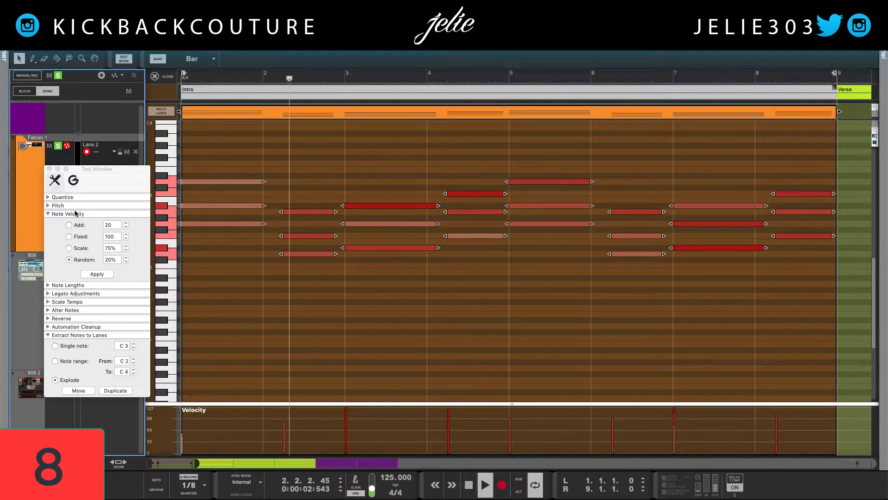
Add 0.1.0.0 to the length of the selected notes and apply the Side by side (abut) legato adjustment
{"action": "left_click", "coordinate": [49, 286]}
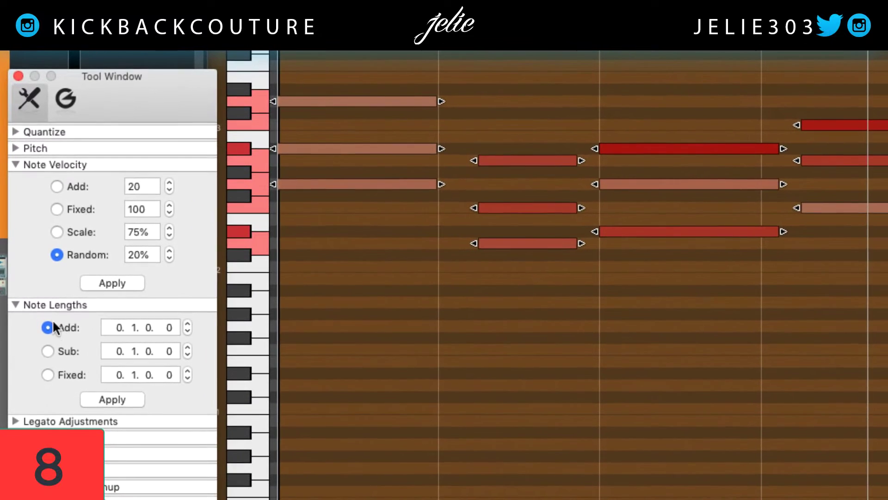
{"action": "left_click", "coordinate": [96, 332]}
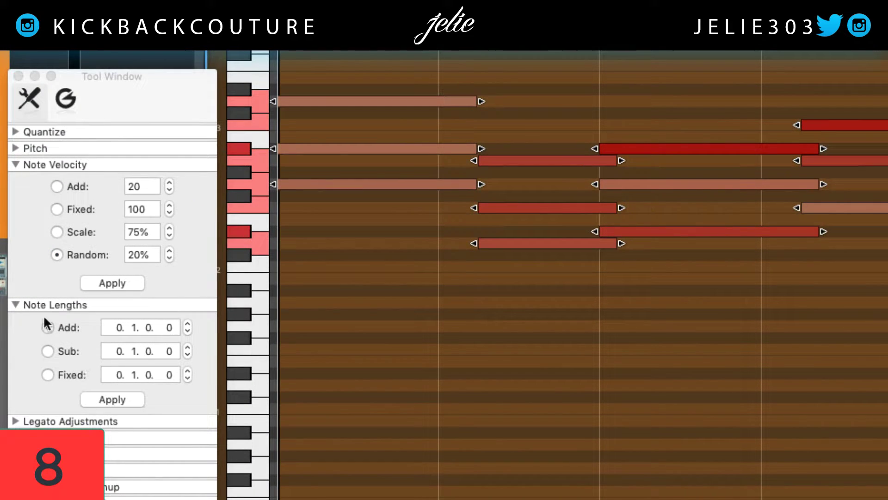
{"action": "left_click", "coordinate": [15, 305]}
{"action": "left_click", "coordinate": [16, 321]}
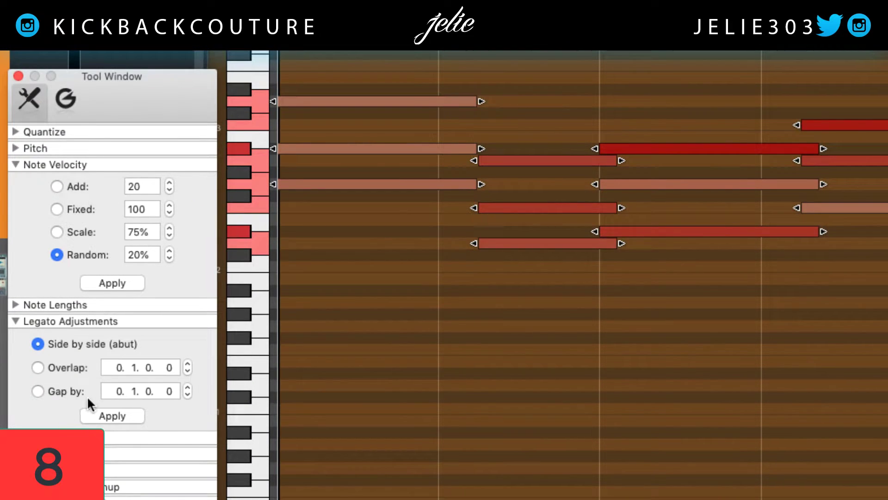
{"action": "left_click", "coordinate": [102, 415]}
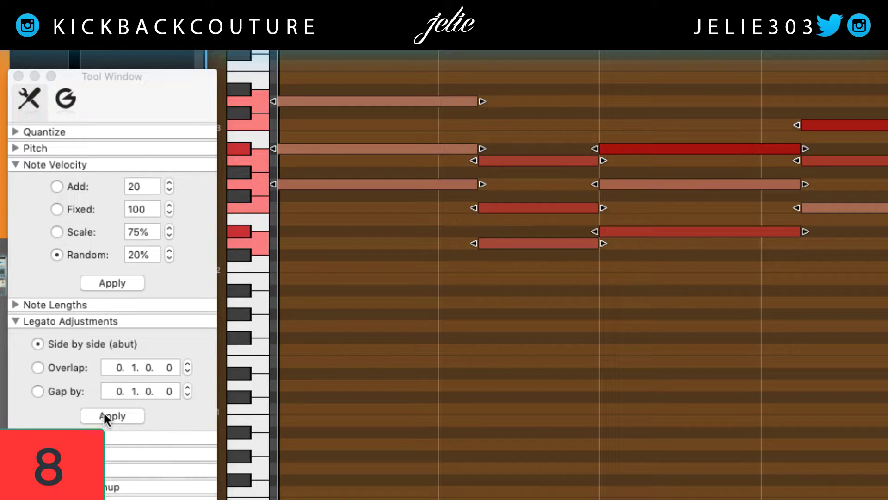
Deselect the notes and play back the clip, closing the tool window and the note editor when done
{"action": "key", "text": "Escape"}
{"action": "key", "text": "space"}
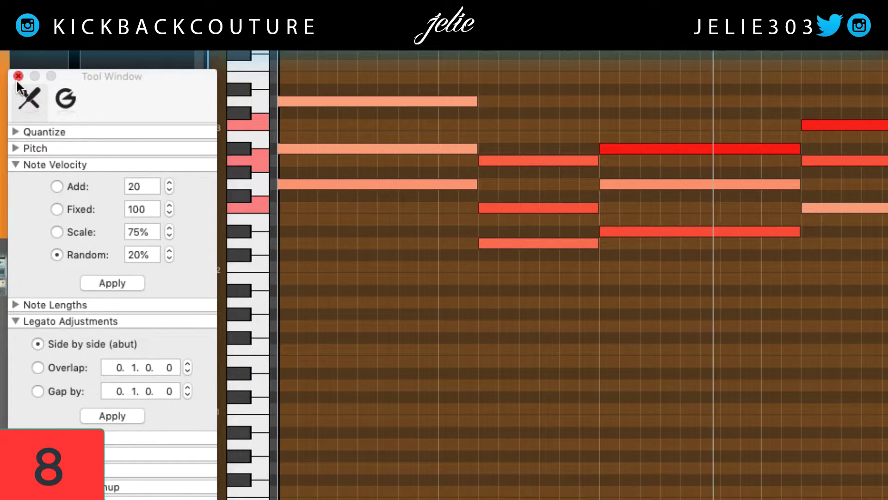
{"action": "key", "text": "F8"}
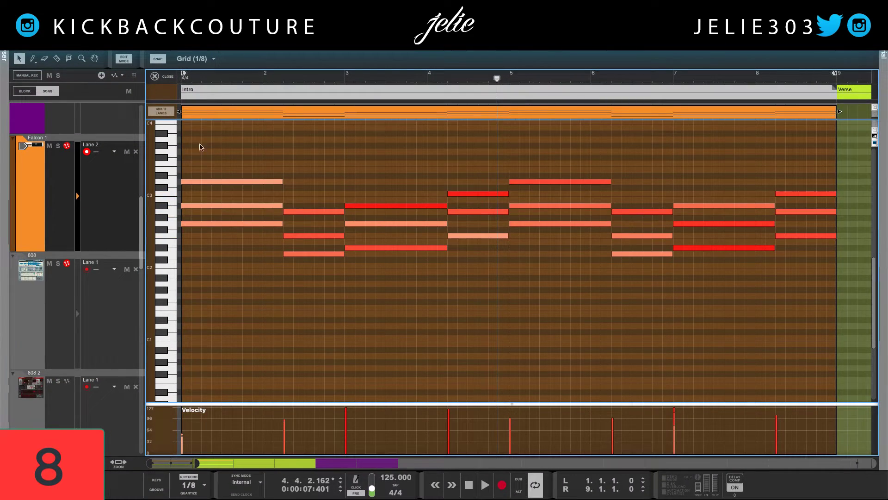
{"action": "left_click", "coordinate": [155, 76]}
Fold the SubLab CV Programmer in the rack and create a parallel channel for the SubLab 1 mix channel
{"action": "key", "text": "F6"}
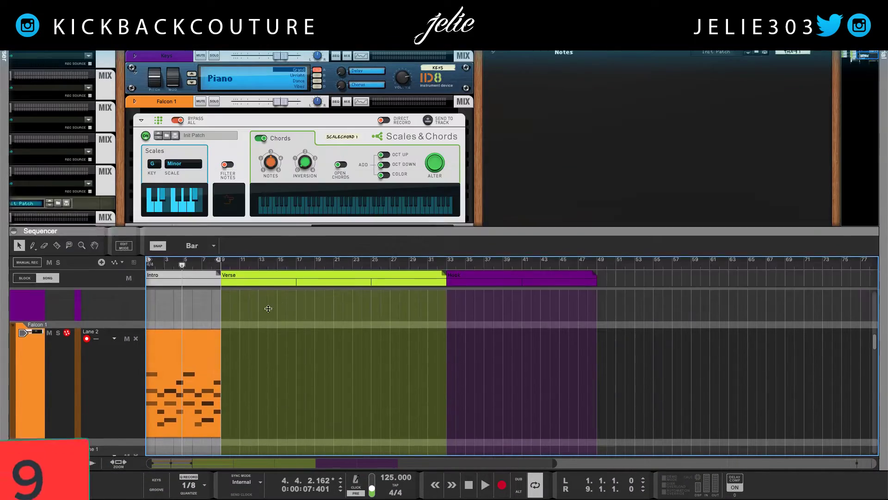
{"action": "scroll", "coordinate": [202, 332], "scroll_direction": "left", "scroll_amount": 2}
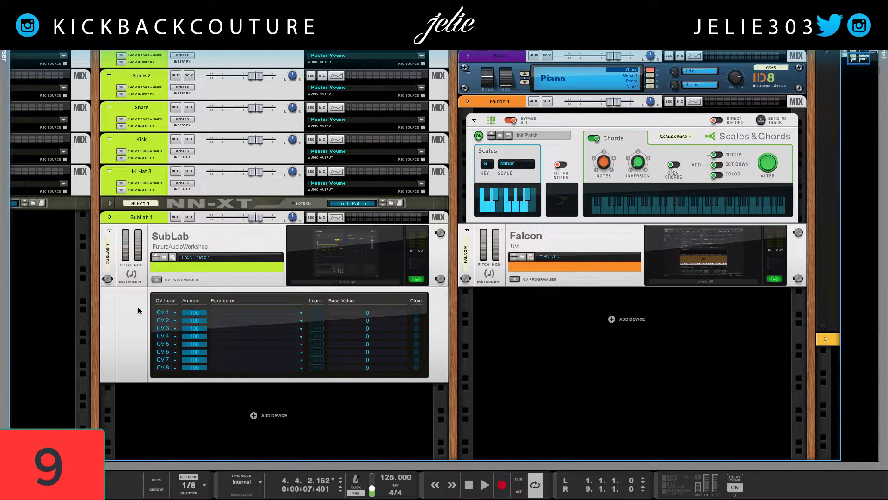
{"action": "left_click", "coordinate": [157, 280]}
{"action": "left_click", "coordinate": [125, 241]}
{"action": "right_click", "coordinate": [125, 240]}
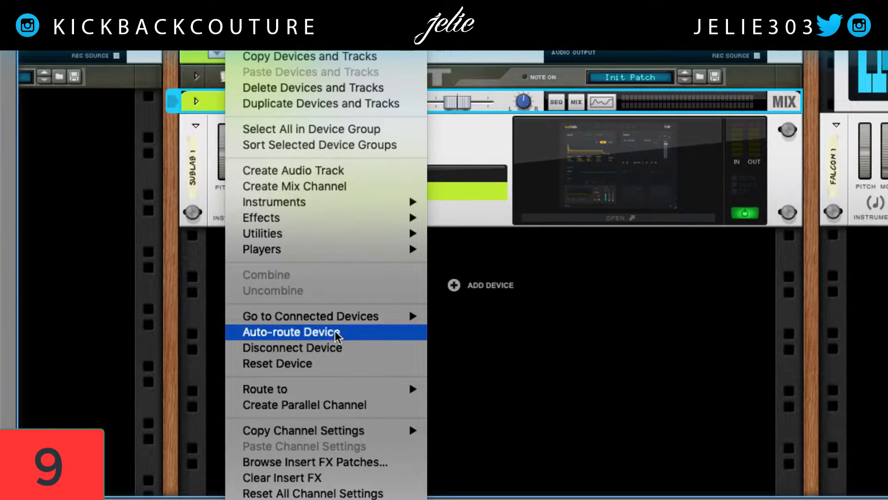
{"action": "left_click", "coordinate": [347, 403]}
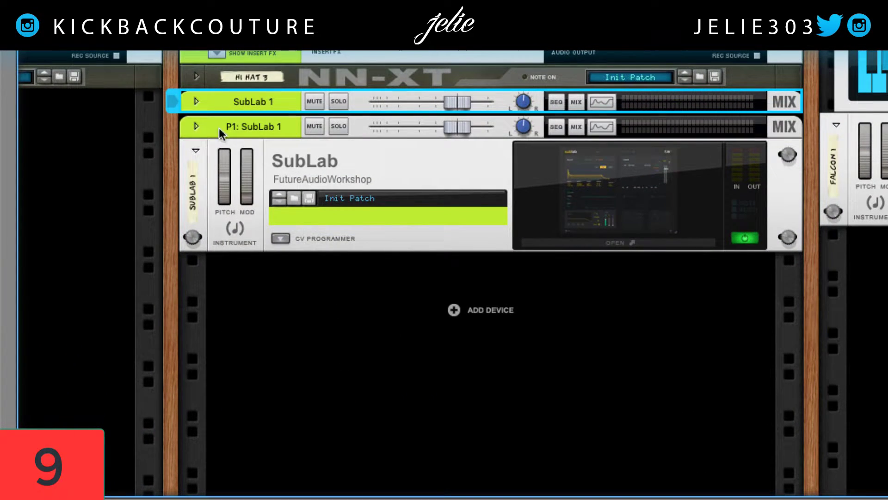
Show the insert FX of P1: SubLab 1 and add Extreme Dynamics there with the peak limiter patch
{"action": "left_click", "coordinate": [195, 126]}
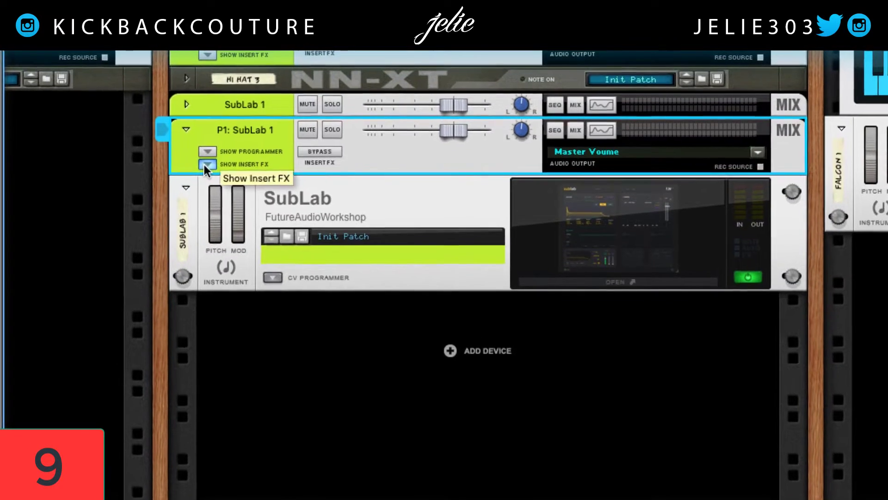
{"action": "left_click", "coordinate": [216, 160]}
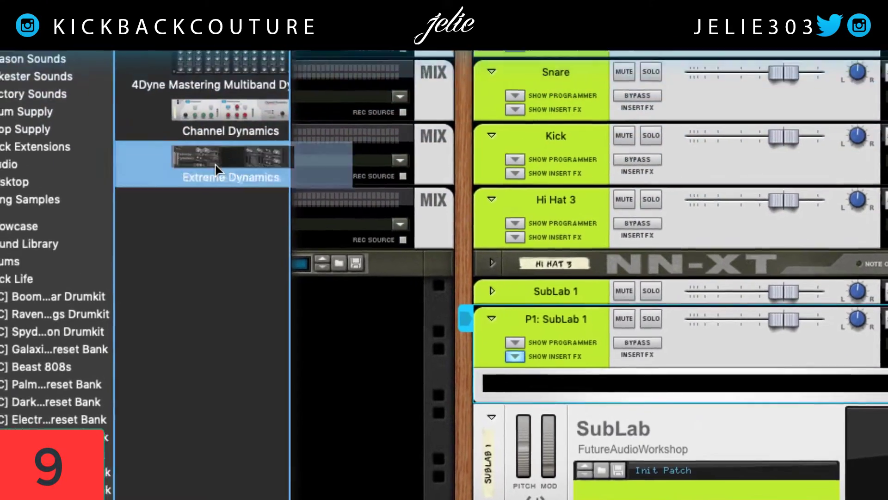
{"action": "left_click_drag", "start_coordinate": [198, 175], "coordinate": [184, 348]}
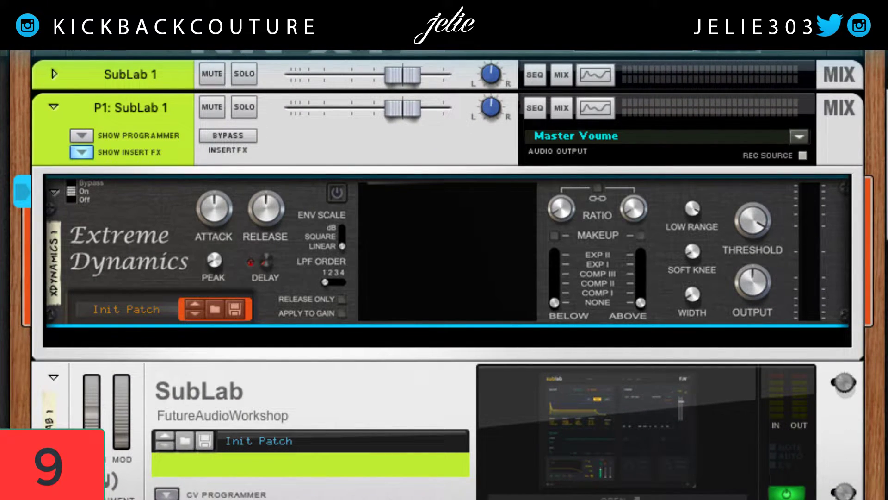
{"action": "left_click_drag", "start_coordinate": [10, 250], "coordinate": [449, 250]}
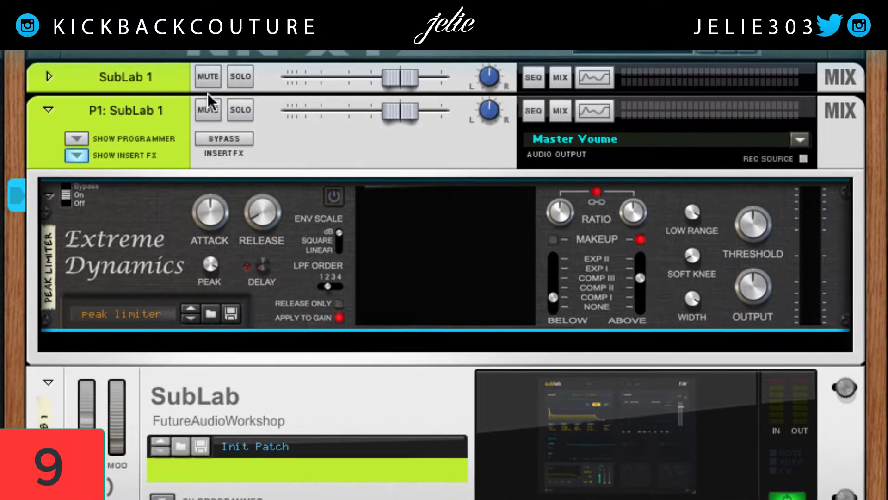
Solo both SubLab channels and blend in the parallel one, dropping its level to -∞ dB and raising it partway
{"action": "left_click", "coordinate": [240, 109]}
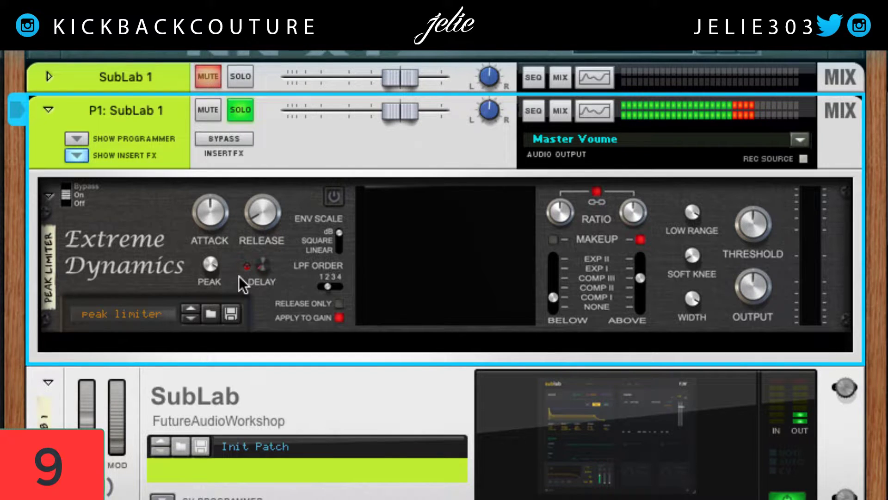
{"action": "left_click_drag", "start_coordinate": [388, 114], "coordinate": [278, 115]}
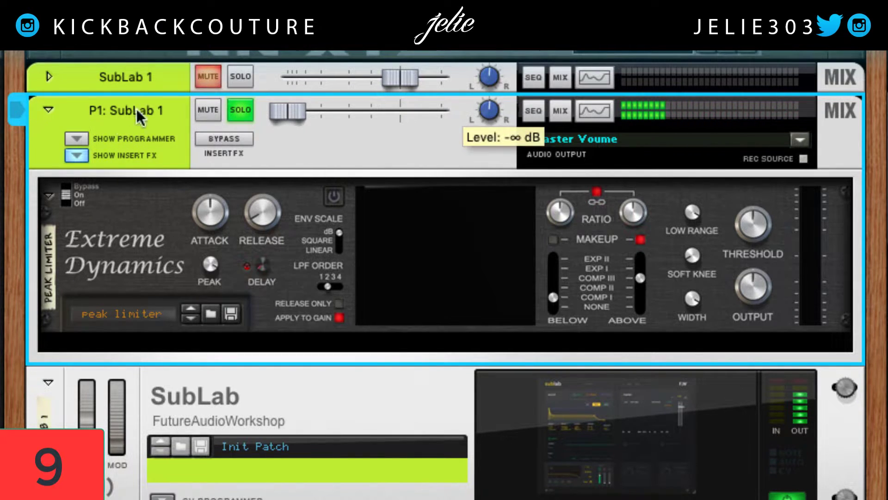
{"action": "left_click", "coordinate": [239, 76]}
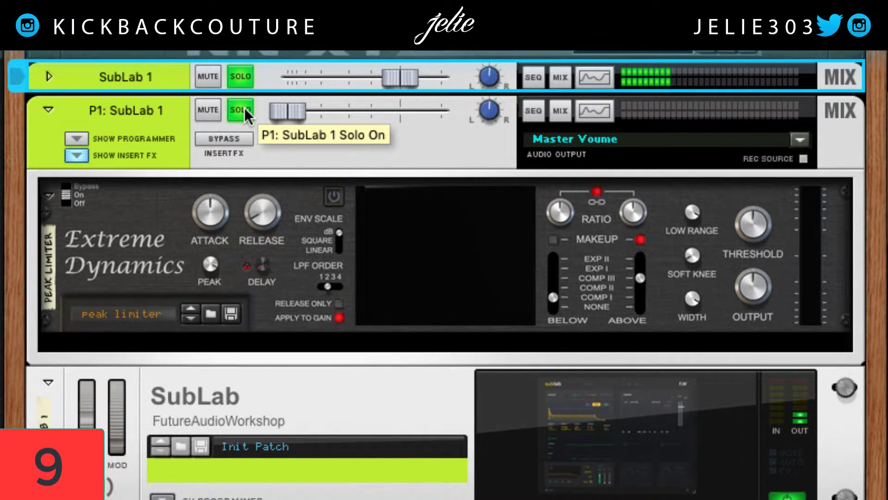
{"action": "left_click_drag", "start_coordinate": [274, 109], "coordinate": [321, 145]}
Add a Scream 4 distortion below Extreme Dynamics in the insert FX of P1: SubLab 1
{"action": "right_click", "coordinate": [322, 343]}
{"action": "mouse_move", "coordinate": [421, 232]}
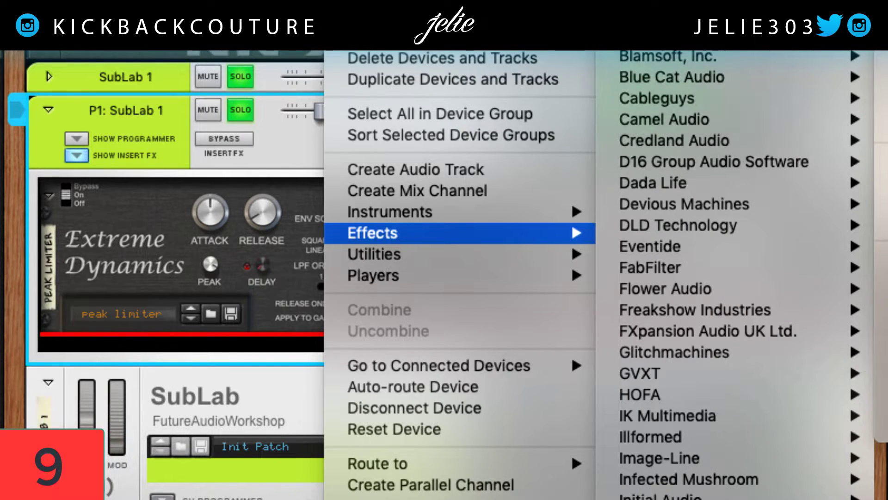
{"action": "left_click", "coordinate": [886, 180]}
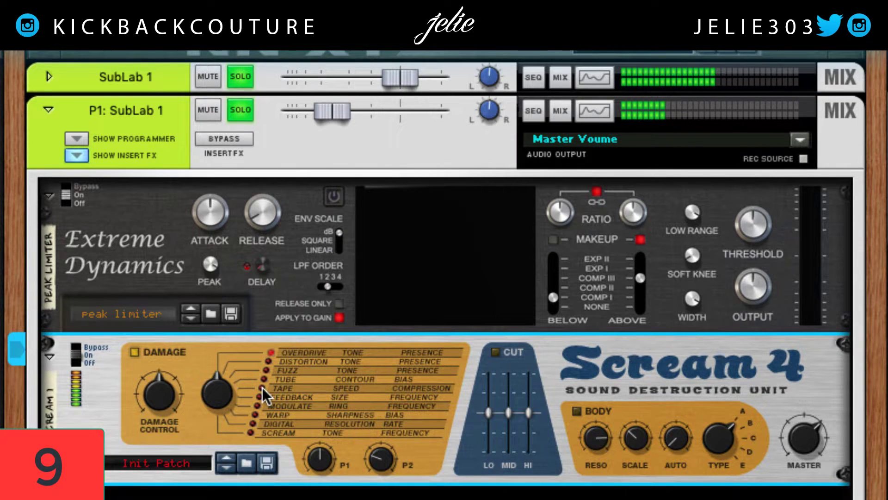
Set Scream 4 to Tube, reduce its Damage Control slightly and adjust the P1 contour and P2 bias
{"action": "left_click", "coordinate": [264, 379]}
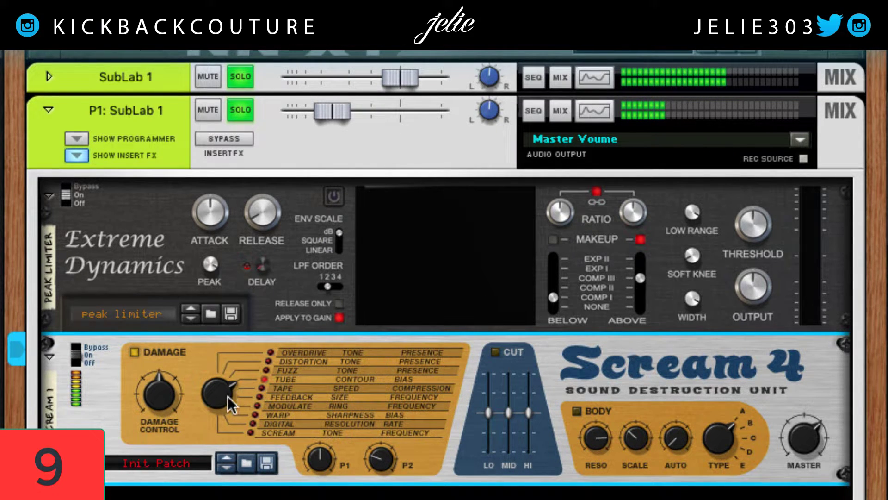
{"action": "mouse_move", "coordinate": [165, 404]}
{"action": "left_mouse_down"}
{"action": "mouse_move", "coordinate": [162, 352]}
{"action": "mouse_move", "coordinate": [153, 409]}
{"action": "left_mouse_up"}
{"action": "left_click_drag", "start_coordinate": [318, 462], "coordinate": [336, 412]}
{"action": "left_click_drag", "start_coordinate": [384, 464], "coordinate": [415, 386]}
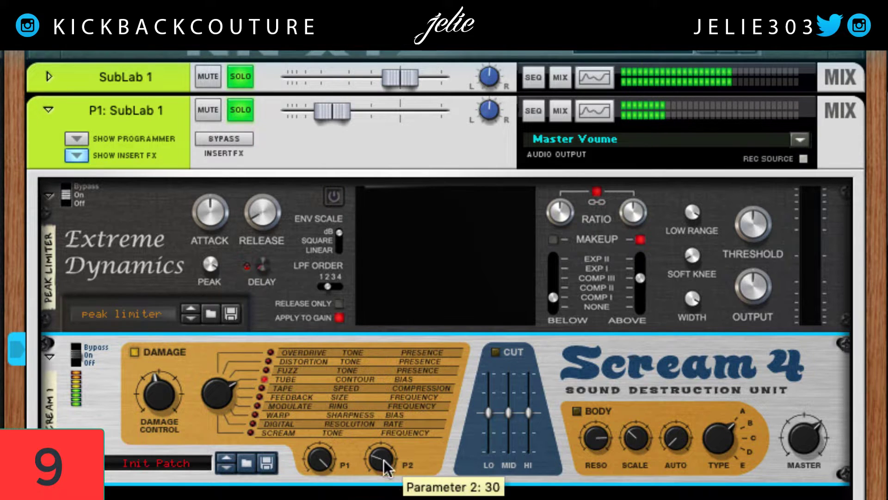
{"action": "left_click_drag", "start_coordinate": [317, 483], "coordinate": [319, 499]}
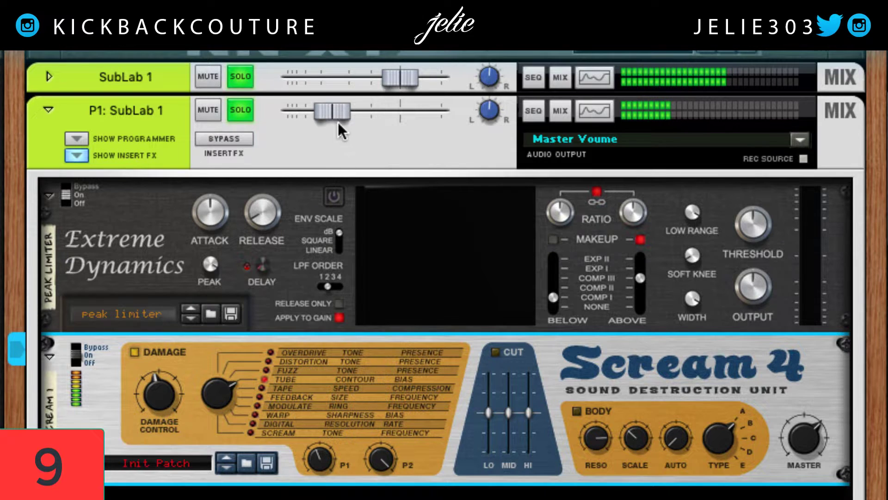
Isolate P1: SubLab 1 at a level of -12.46 dB and set Scream 4 to Tape with Parameter 1 at 46
{"action": "left_click", "coordinate": [236, 79]}
{"action": "left_click_drag", "start_coordinate": [336, 111], "coordinate": [362, 166]}
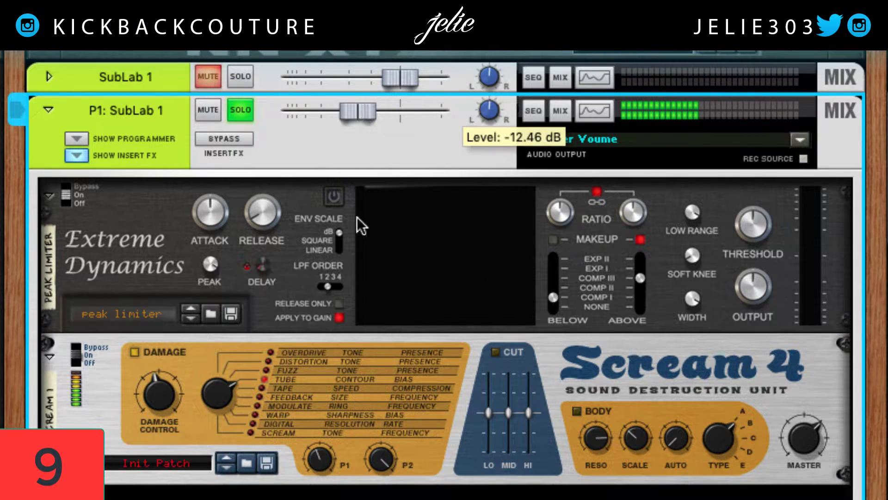
{"action": "left_click_drag", "start_coordinate": [366, 462], "coordinate": [387, 467]}
{"action": "left_click_drag", "start_coordinate": [310, 464], "coordinate": [319, 468]}
{"action": "left_click", "coordinate": [261, 387]}
{"action": "left_click_drag", "start_coordinate": [380, 463], "coordinate": [393, 422]}
{"action": "left_click_drag", "start_coordinate": [326, 460], "coordinate": [323, 439]}
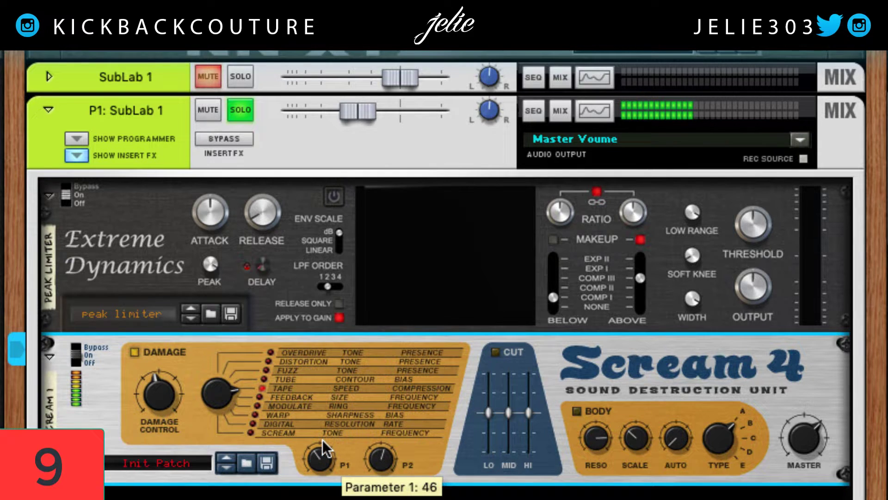
Solo SubLab 1 again and compare the blend by cutting the parallel channel to -∞ dB and raising it partway
{"action": "left_click", "coordinate": [246, 79]}
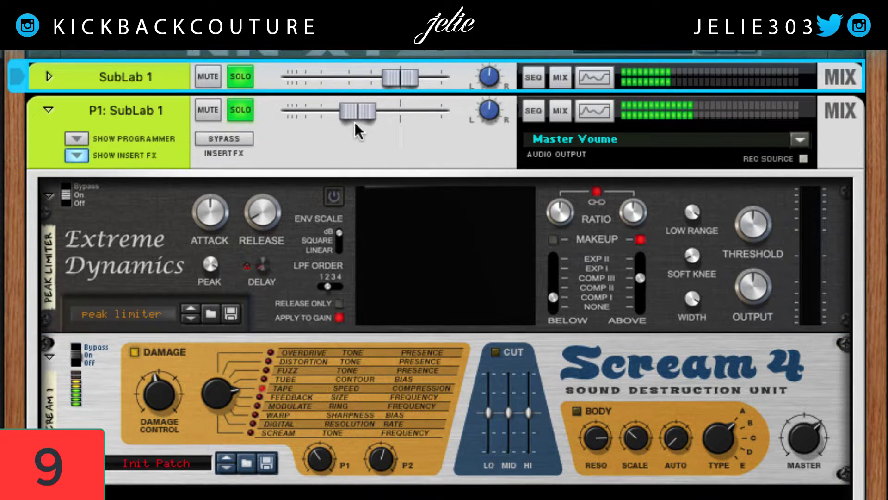
{"action": "left_click_drag", "start_coordinate": [353, 109], "coordinate": [226, 123]}
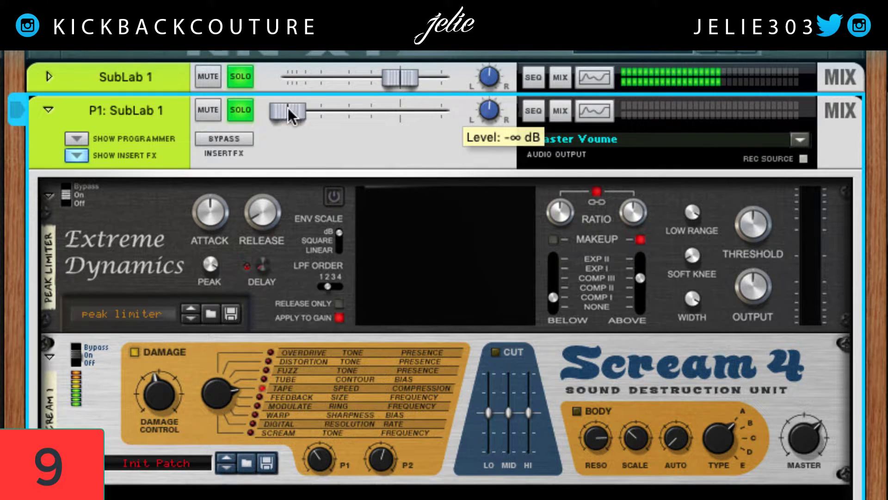
{"action": "left_click_drag", "start_coordinate": [288, 107], "coordinate": [347, 137]}
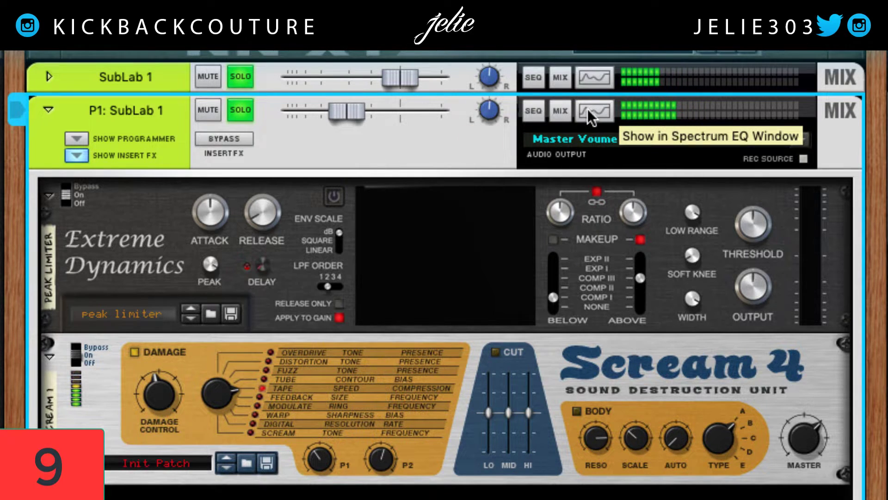
Enable Scream 4's Cut section, pull its HI band fully down, and raise then lower the P1: SubLab 1 channel level
{"action": "left_click", "coordinate": [493, 356]}
{"action": "left_click_drag", "start_coordinate": [528, 412], "coordinate": [528, 451]}
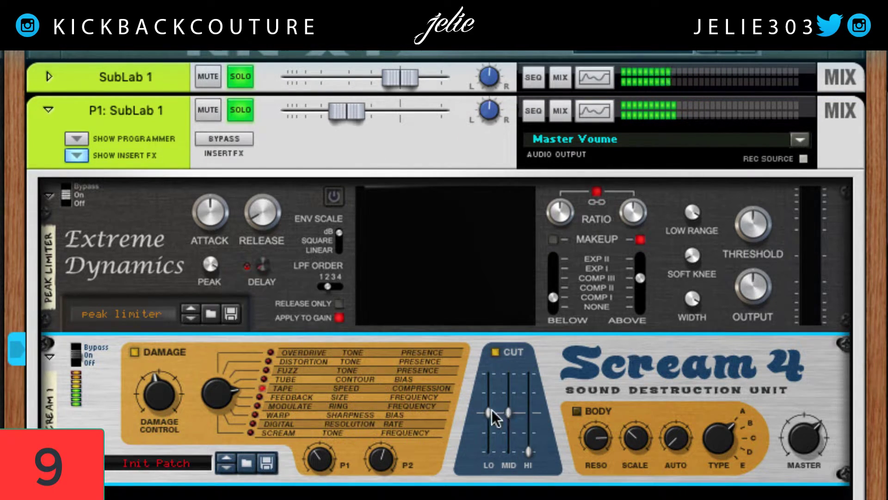
{"action": "left_click_drag", "start_coordinate": [339, 110], "coordinate": [364, 113]}
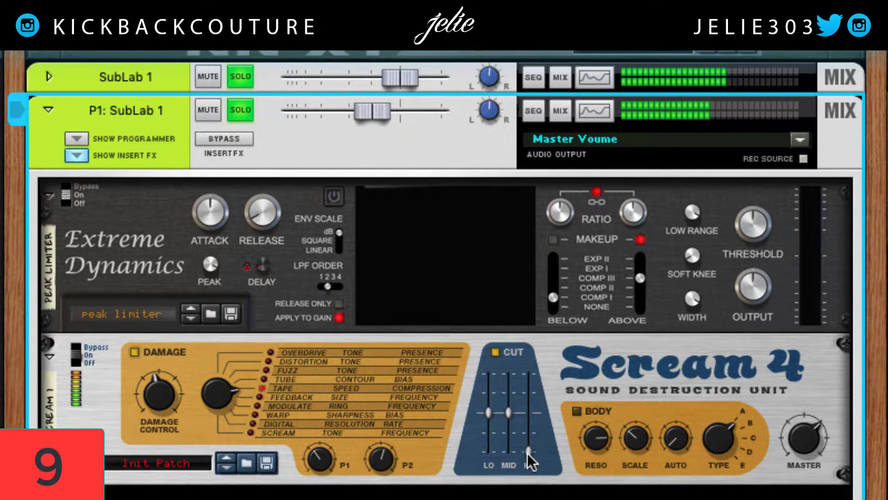
{"action": "left_click_drag", "start_coordinate": [363, 113], "coordinate": [337, 113]}
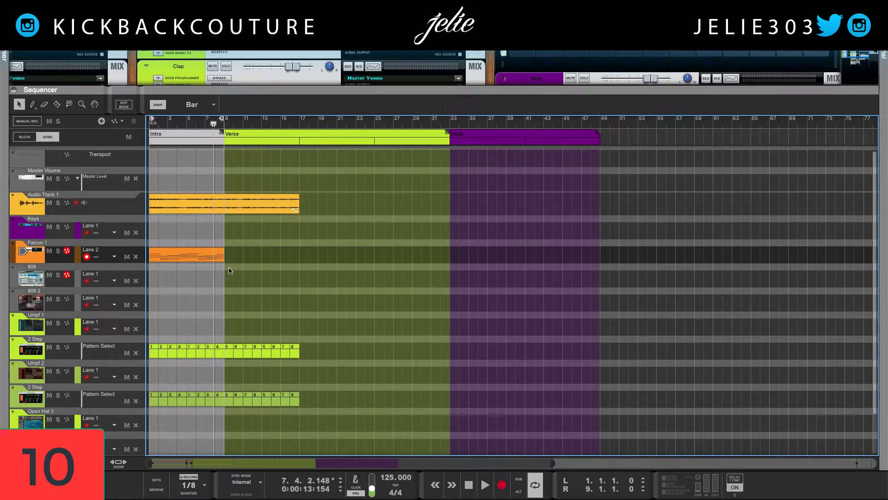
{"action": "scroll", "coordinate": [179, 273], "scroll_direction": "down", "scroll_amount": 2}
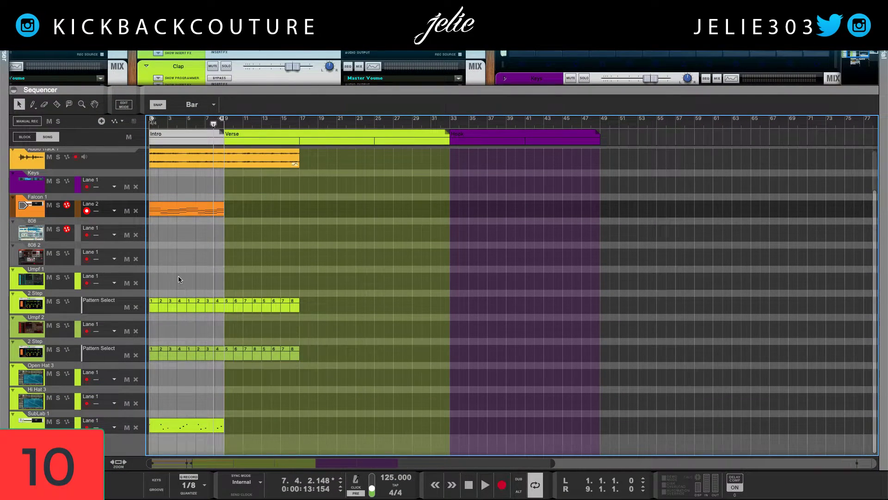
{"action": "left_click_drag", "start_coordinate": [269, 93], "coordinate": [235, 355]}
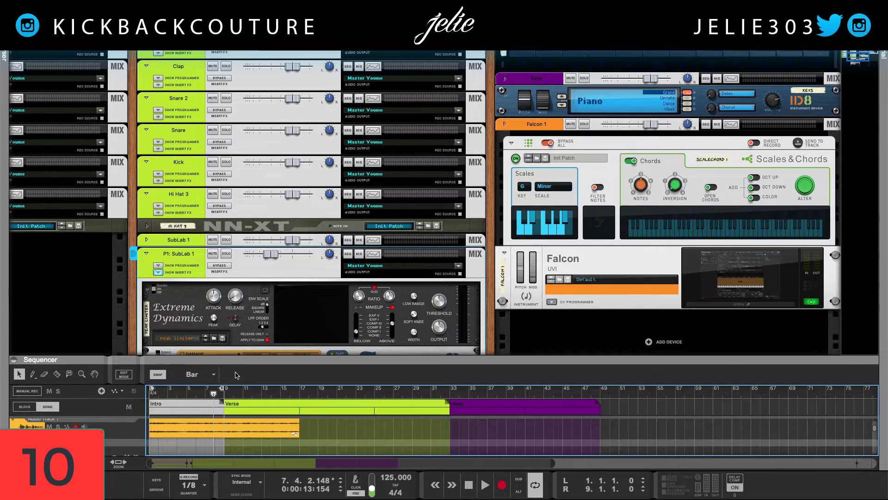
{"action": "double_click", "coordinate": [233, 364]}
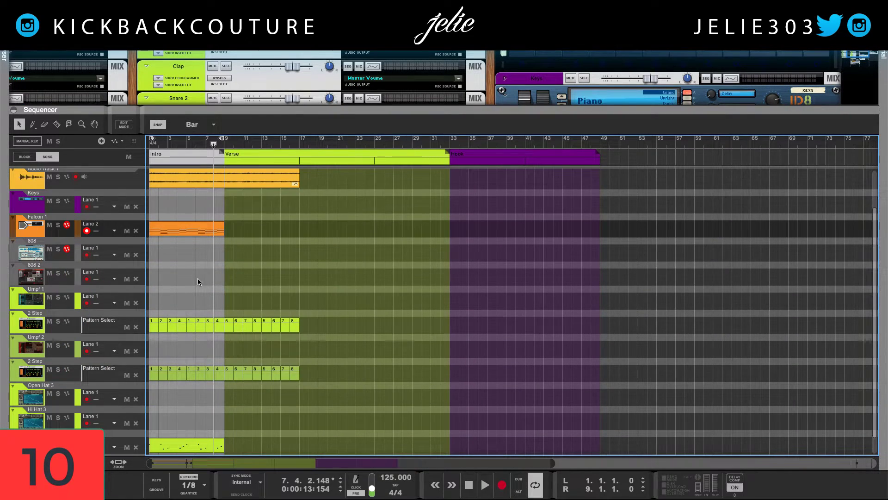
{"action": "scroll", "coordinate": [176, 287], "scroll_direction": "down", "scroll_amount": 1}
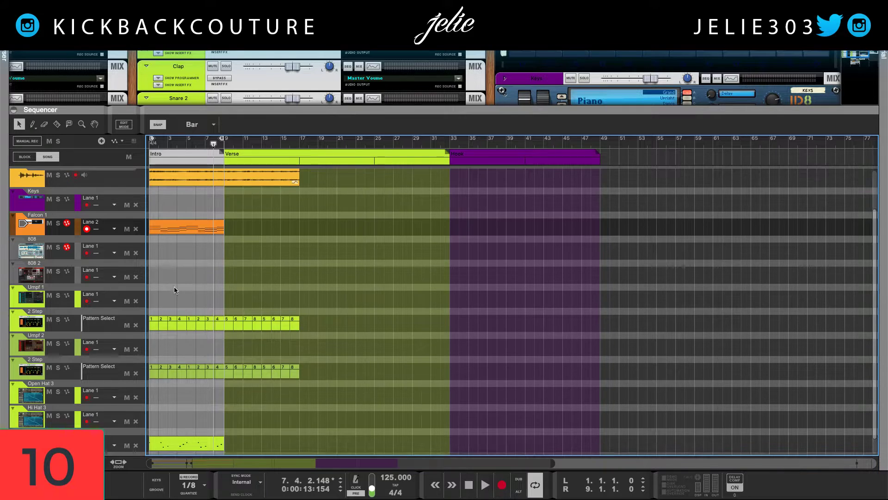
{"action": "scroll", "coordinate": [175, 290], "scroll_direction": "down", "scroll_amount": 2}
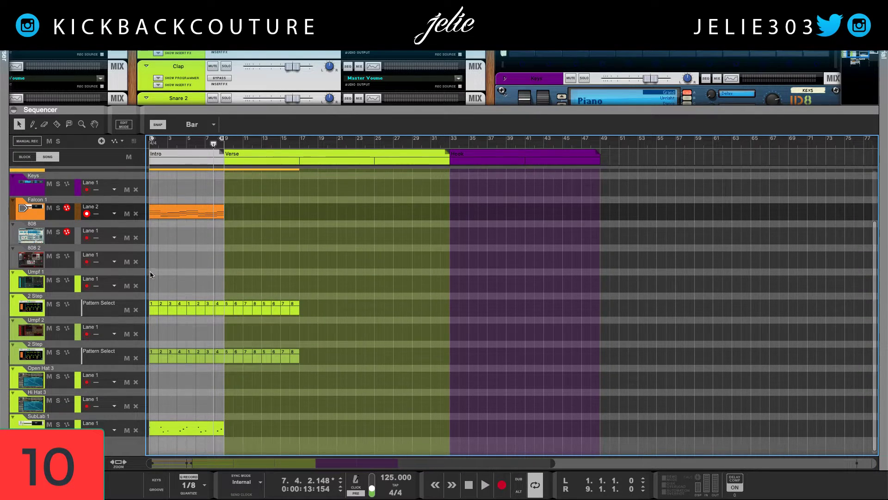
Select the Keys track and copy the Falcon 1 intro clip onto its lane
{"action": "scroll", "coordinate": [139, 294], "scroll_direction": "up", "scroll_amount": 4}
{"action": "left_click", "coordinate": [34, 249]}
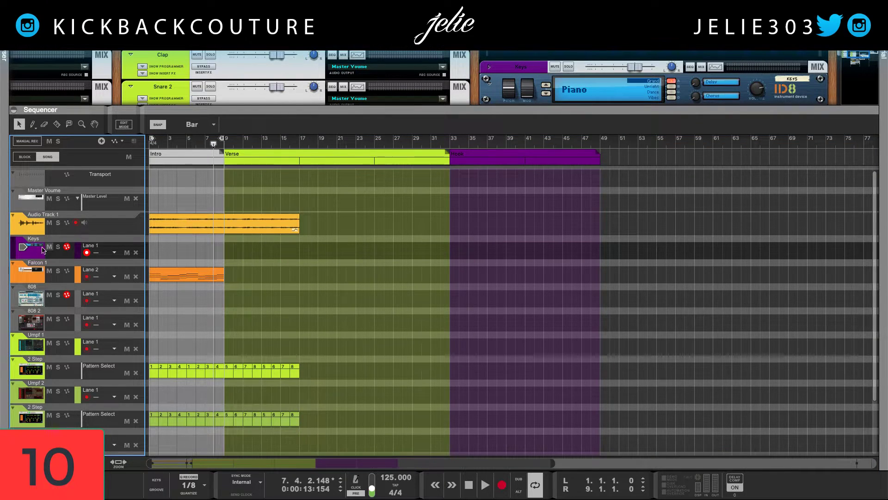
{"action": "left_click_drag", "start_coordinate": [157, 271], "coordinate": [165, 256]}
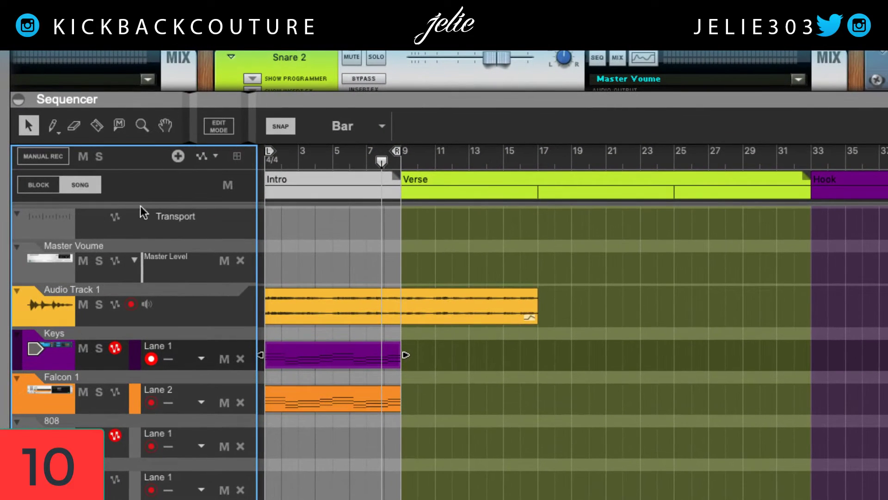
Examine which parameters can be automated on the Keys track
{"action": "left_click", "coordinate": [206, 157]}
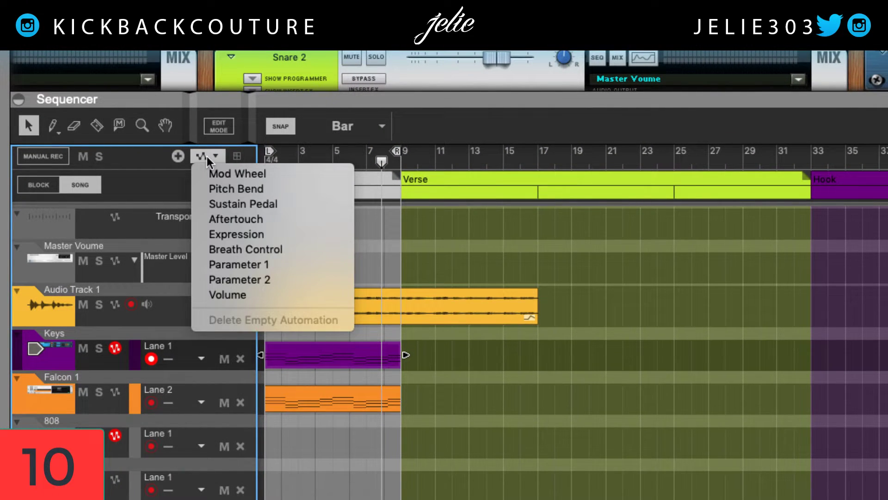
{"action": "left_click", "coordinate": [205, 157]}
{"action": "left_click", "coordinate": [204, 154]}
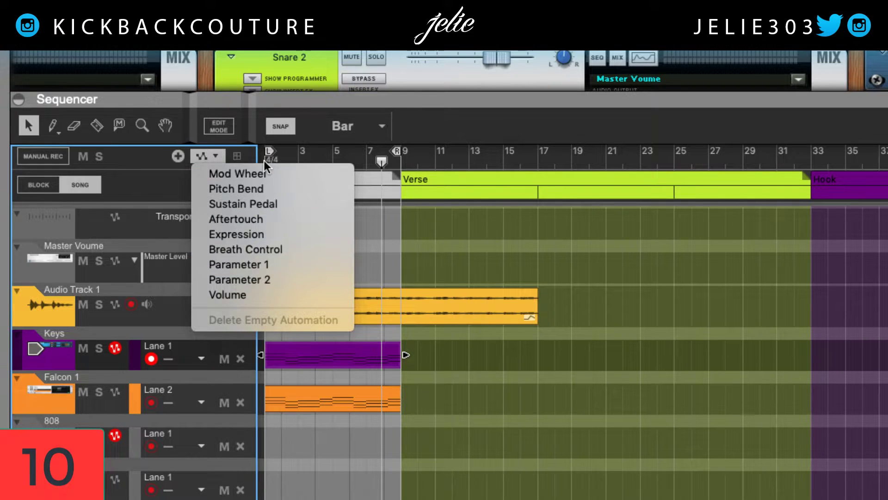
{"action": "left_click", "coordinate": [338, 390]}
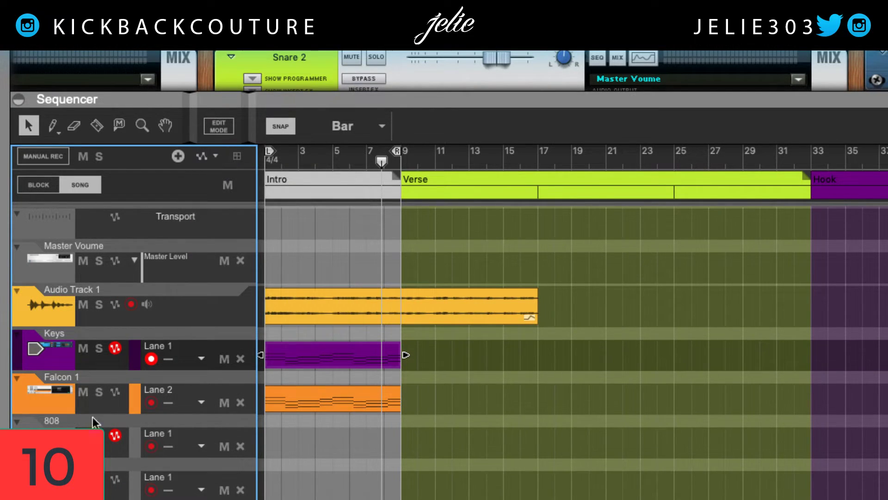
Select the Falcon 1 track and browse its automation parameter groups
{"action": "left_click", "coordinate": [60, 397]}
{"action": "left_click", "coordinate": [208, 156]}
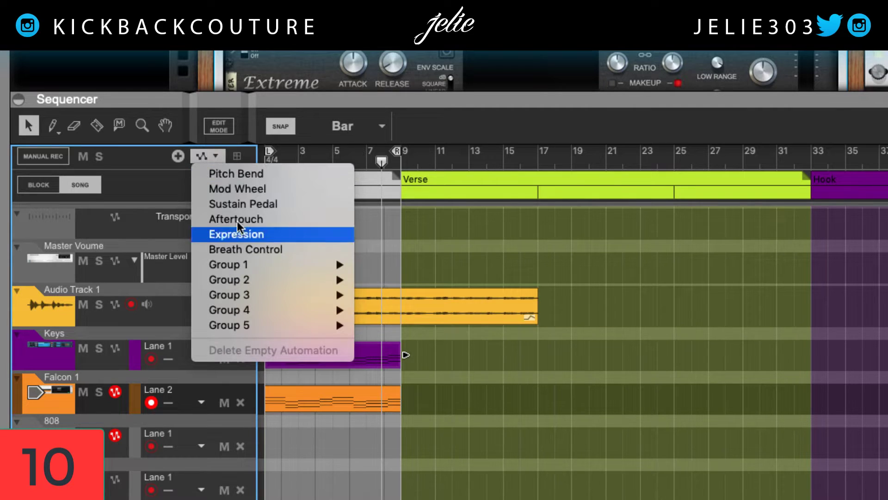
{"action": "mouse_move", "coordinate": [250, 281]}
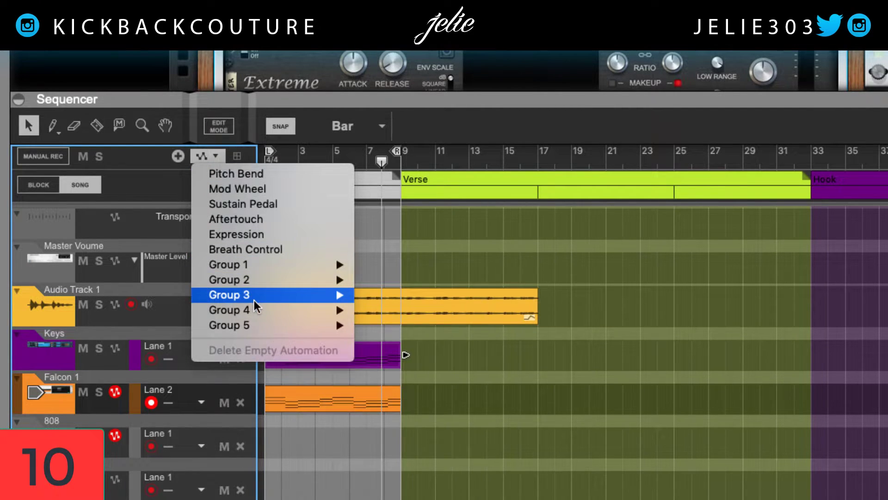
{"action": "mouse_move", "coordinate": [268, 323]}
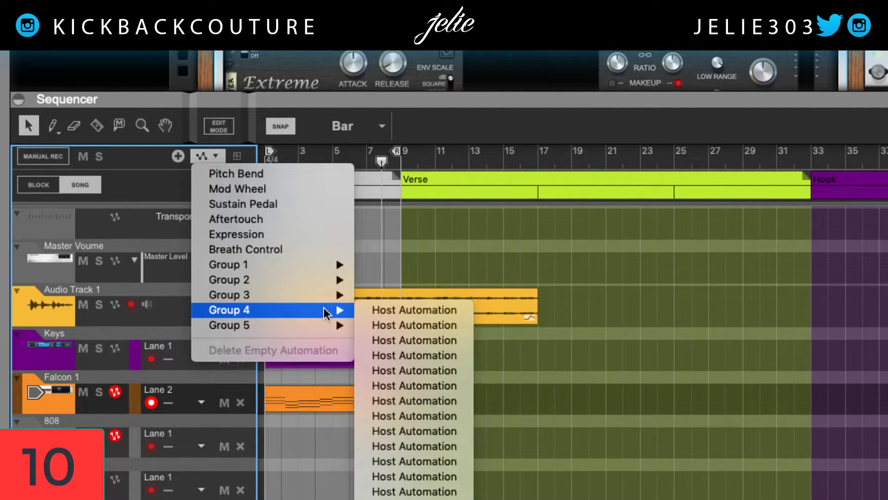
{"action": "mouse_move", "coordinate": [303, 272]}
{"action": "left_click", "coordinate": [543, 345]}
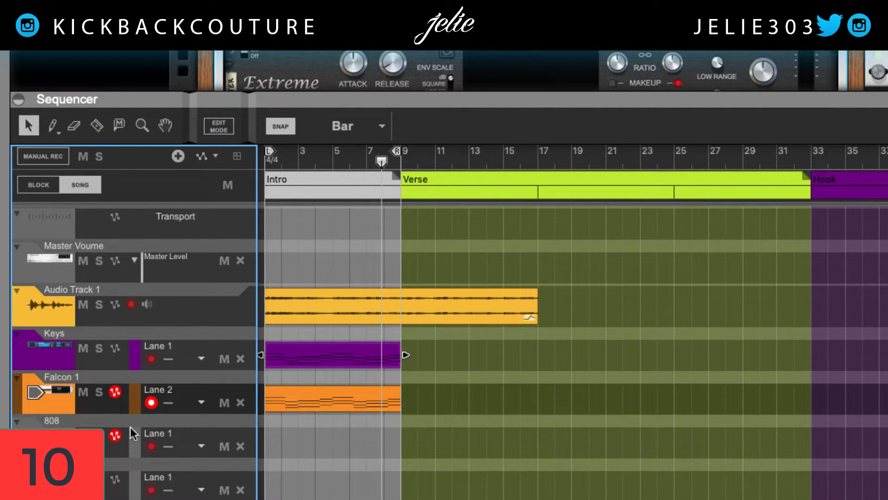
Add a Distortion 1 : DRIVE automation lane from Group 3 to the SubLab 1 track
{"action": "scroll", "coordinate": [111, 426], "scroll_direction": "down", "scroll_amount": 3}
{"action": "left_click", "coordinate": [160, 162]}
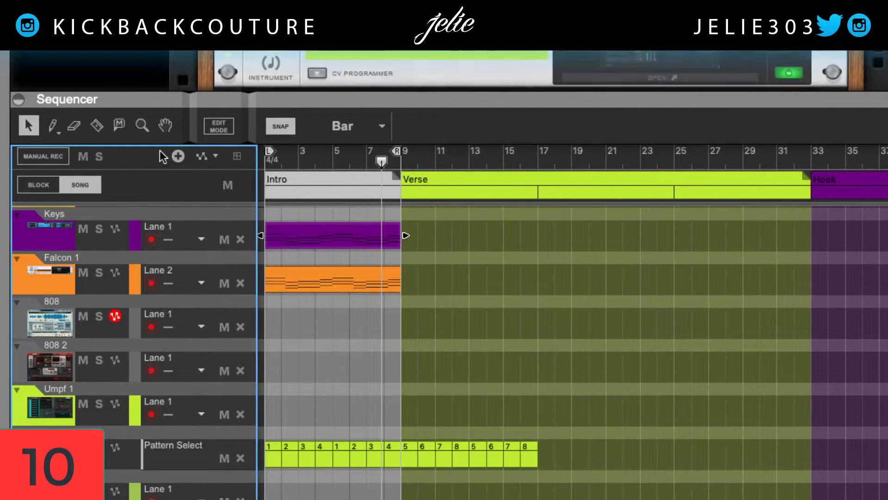
{"action": "left_click", "coordinate": [207, 157]}
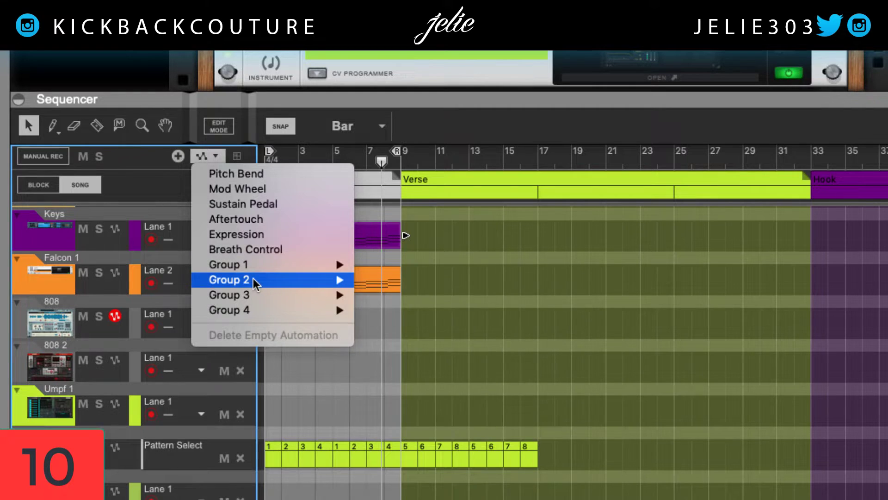
{"action": "mouse_move", "coordinate": [264, 312]}
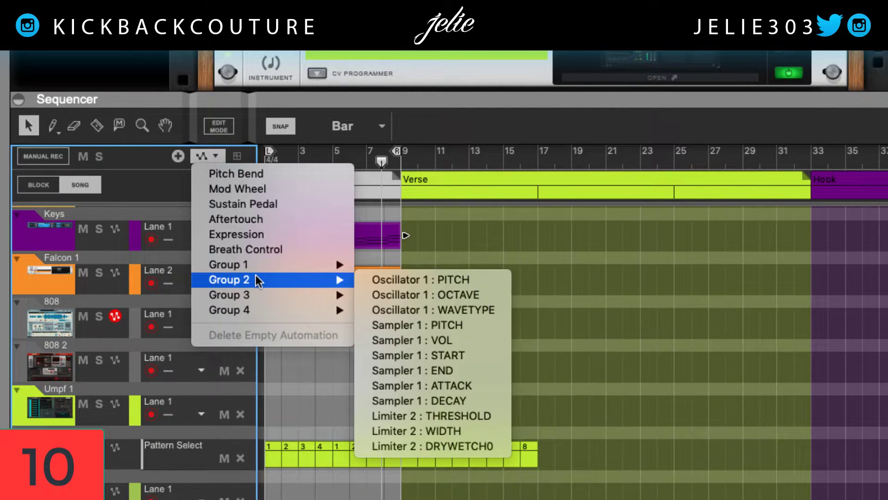
{"action": "mouse_move", "coordinate": [260, 263]}
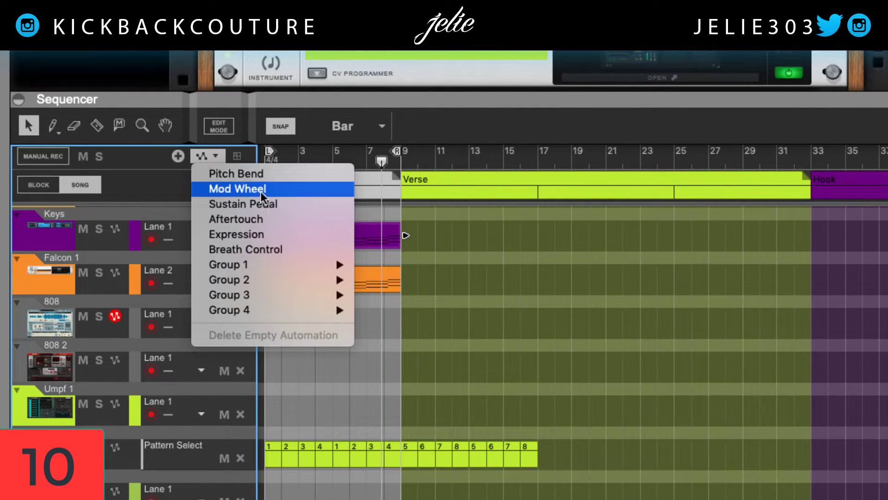
{"action": "mouse_move", "coordinate": [267, 278]}
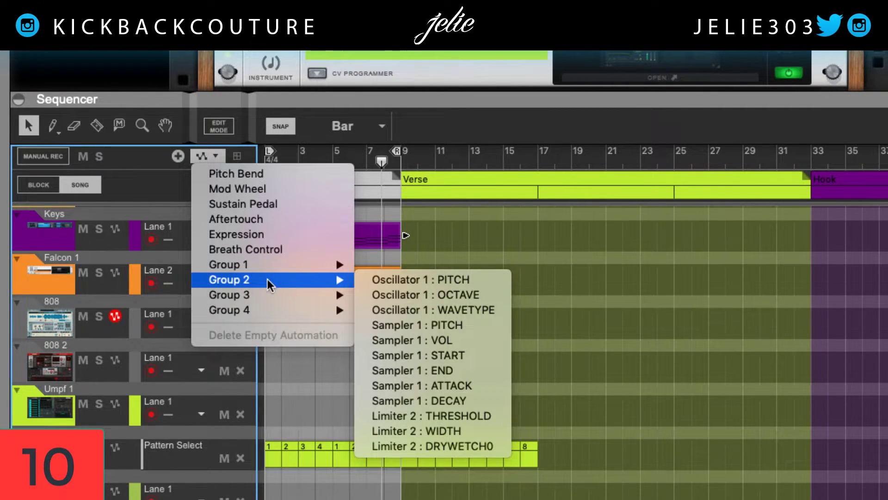
{"action": "mouse_move", "coordinate": [270, 297]}
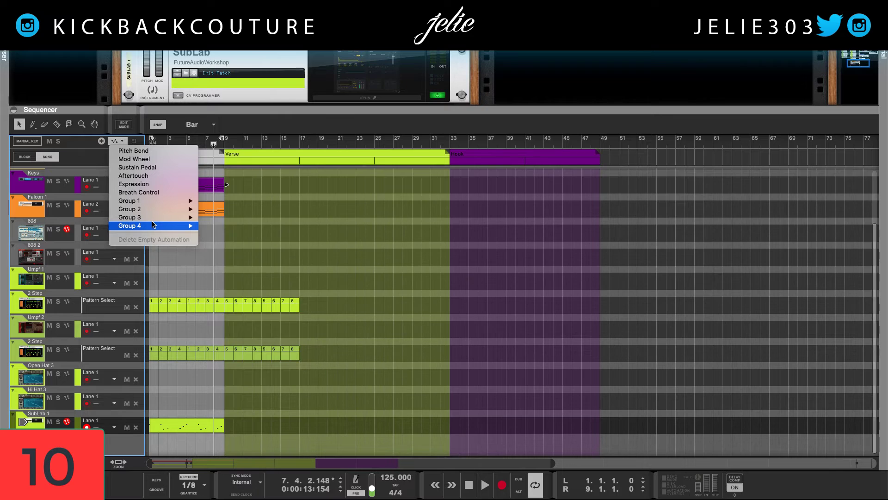
{"action": "mouse_move", "coordinate": [161, 229]}
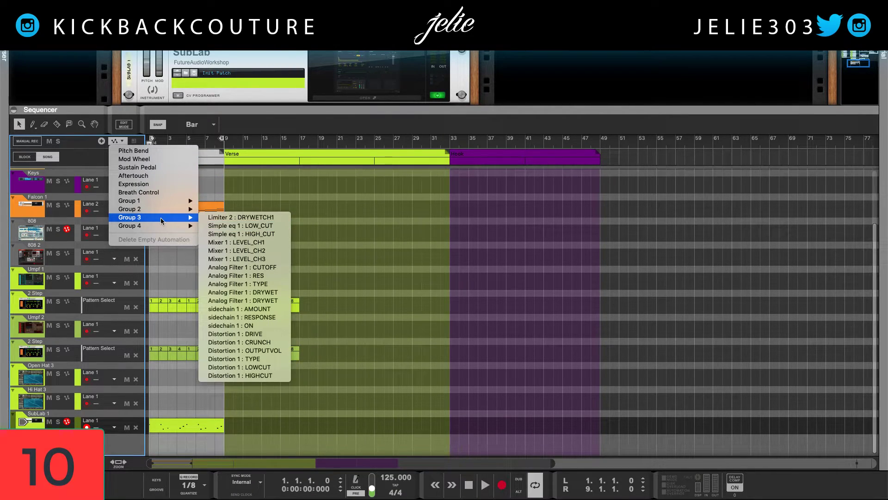
{"action": "left_click", "coordinate": [252, 334]}
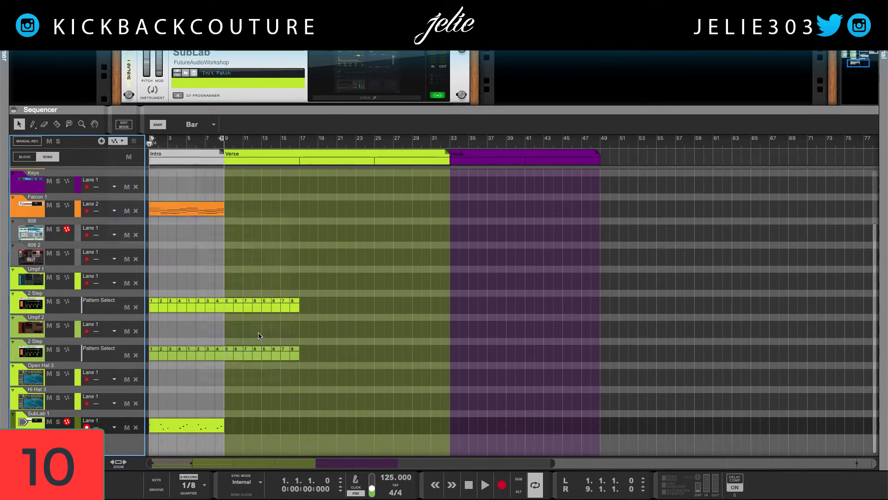
Open the SubLab 1 plugin window, toggle its distortion off and back on, and close the window
{"action": "left_click", "coordinate": [378, 97]}
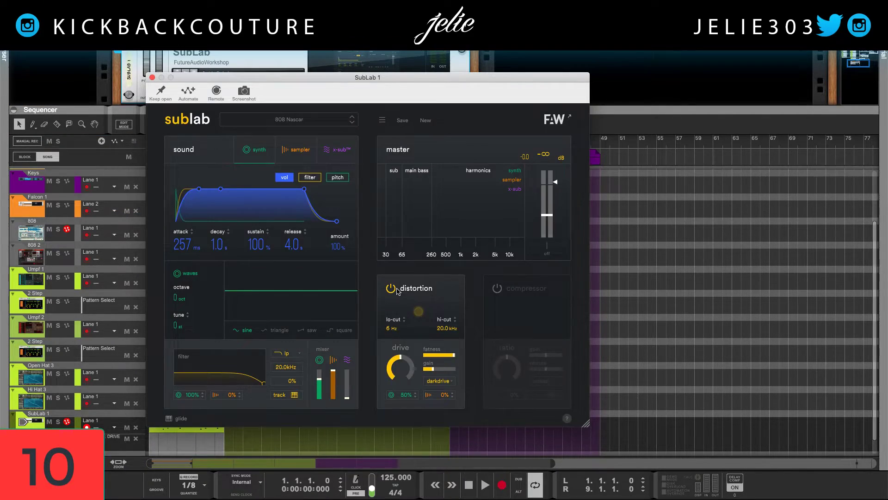
{"action": "left_click", "coordinate": [391, 288]}
{"action": "left_click", "coordinate": [391, 288]}
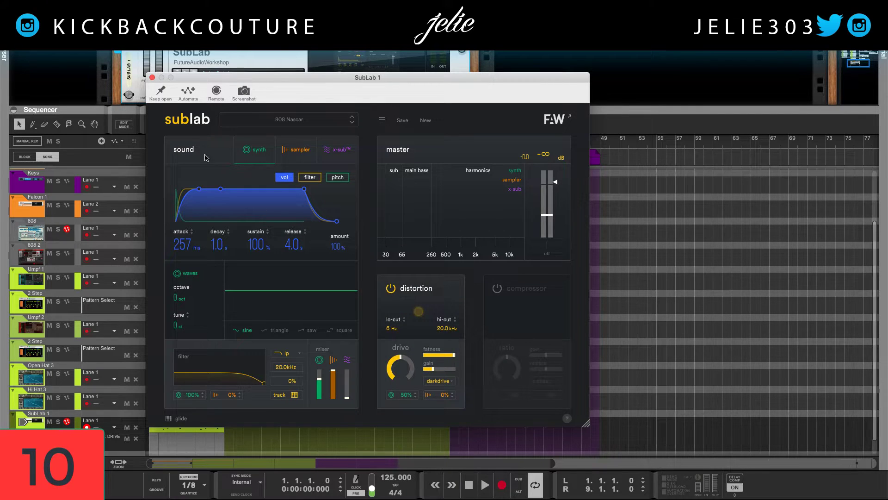
{"action": "left_click", "coordinate": [153, 78]}
Draw an 8-bar Distortion 1 : DRIVE automation clip across the Intro and open it for inline editing
{"action": "scroll", "coordinate": [221, 422], "scroll_direction": "down", "scroll_amount": 1}
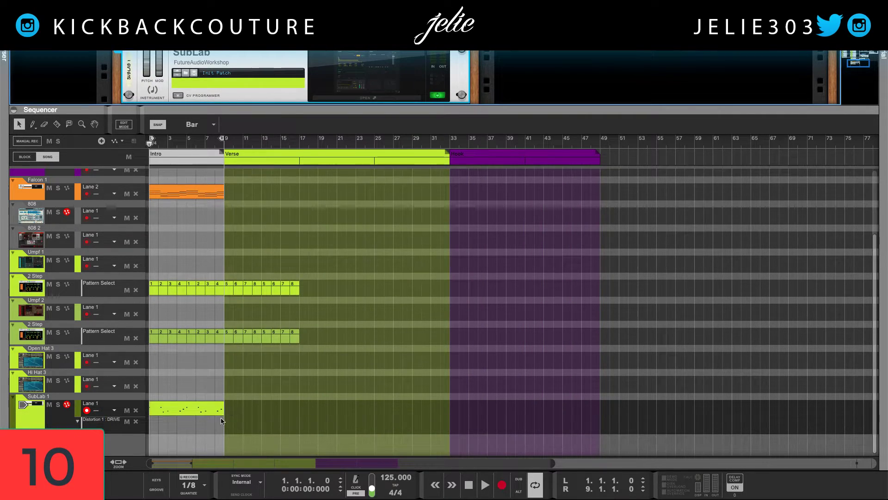
{"action": "key", "text": "w"}
{"action": "left_click_drag", "start_coordinate": [151, 424], "coordinate": [225, 426]}
{"action": "key", "text": "e"}
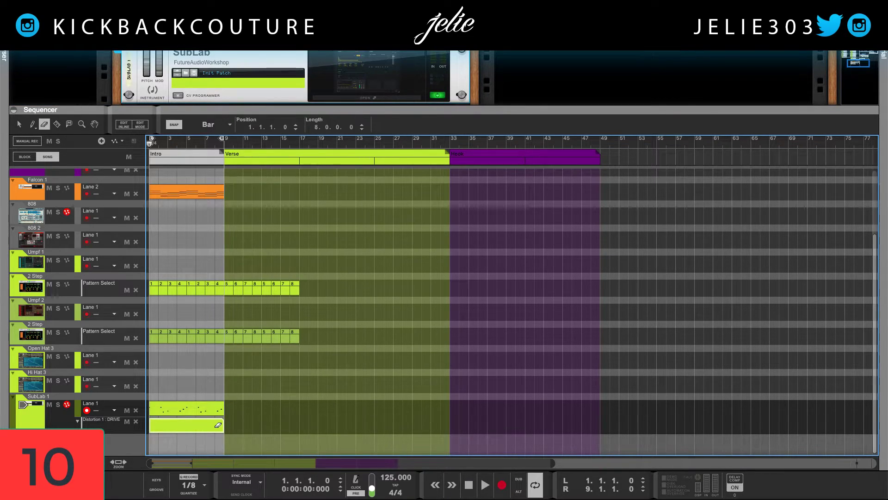
{"action": "key", "text": "q"}
{"action": "left_click", "coordinate": [199, 423]}
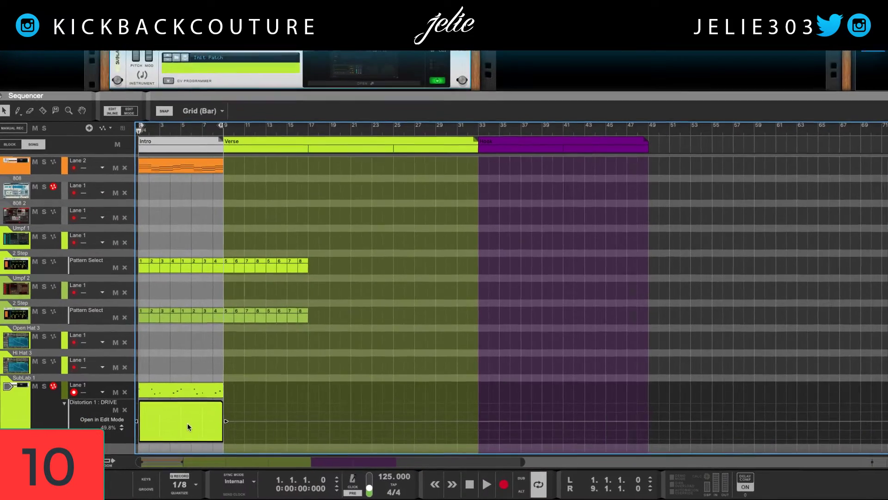
Trim the DRIVE automation clip to start at bar 5 and add a higher automation point at its beginning
{"action": "scroll", "coordinate": [185, 416], "scroll_direction": "up", "scroll_amount": 5}
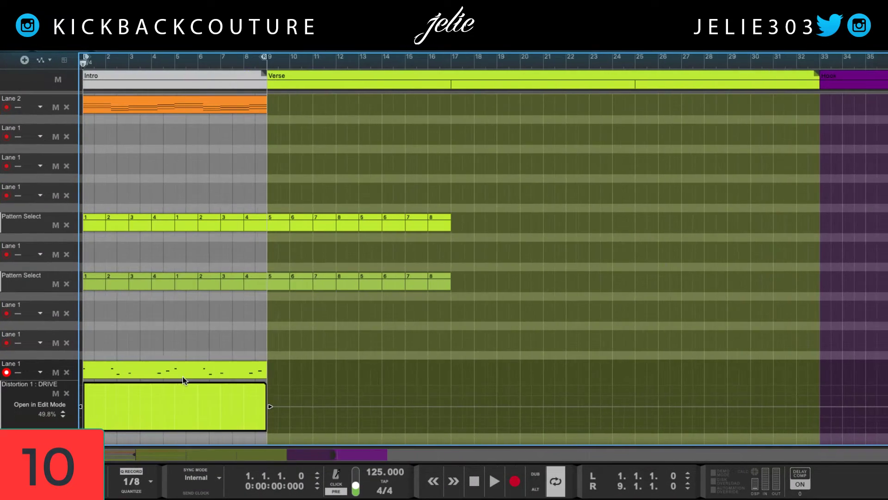
{"action": "scroll", "coordinate": [262, 398], "scroll_direction": "up", "scroll_amount": 2}
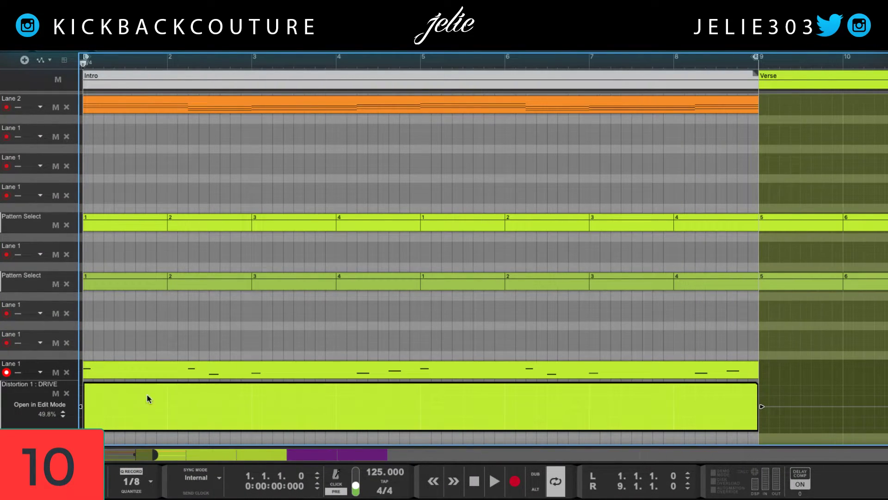
{"action": "left_click_drag", "start_coordinate": [81, 407], "coordinate": [428, 433]}
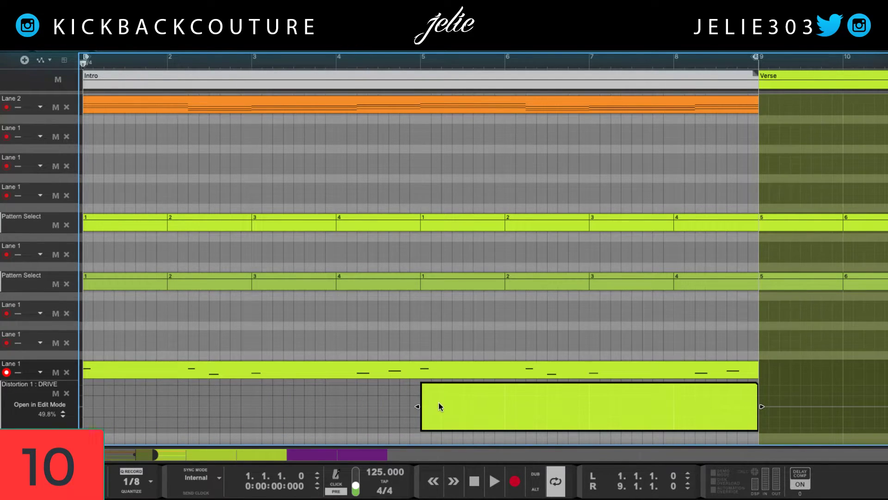
{"action": "left_click", "coordinate": [426, 395]}
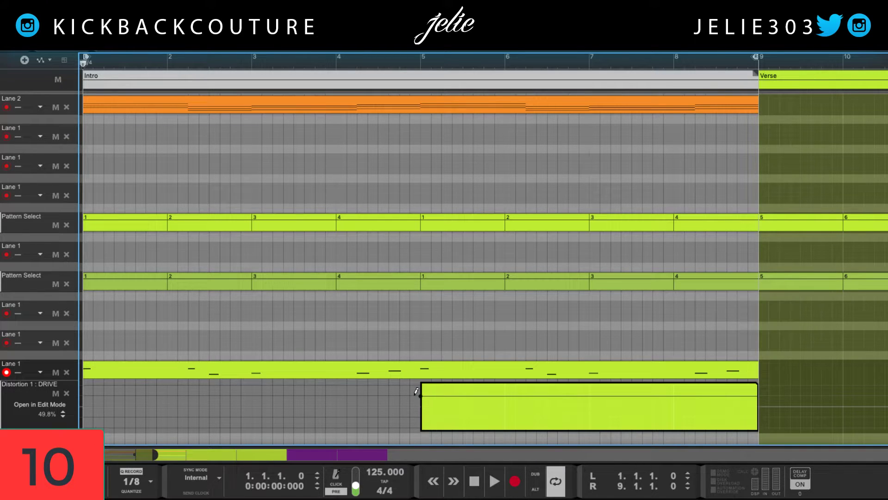
Play the song from bar 5 to check the distortion drive automation in SubLab 1
{"action": "left_click", "coordinate": [425, 63]}
{"action": "key", "text": "space"}
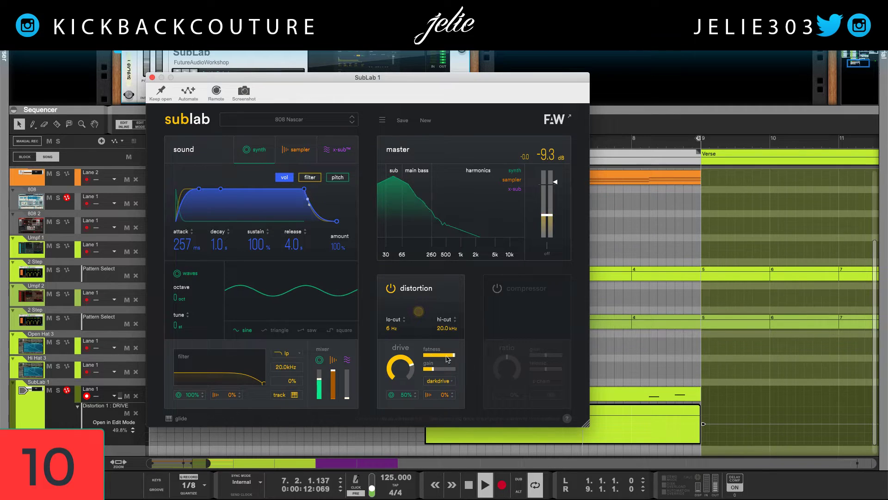
Return from the SubLab 1 window to the sequencer, leave inline editing of the DRIVE automation clip, and deselect the clip
{"action": "left_click", "coordinate": [589, 429]}
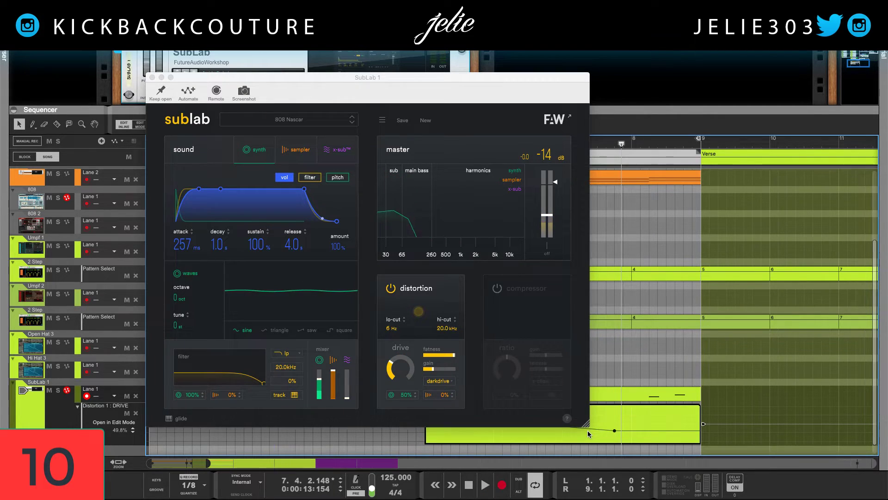
{"action": "left_click", "coordinate": [452, 422]}
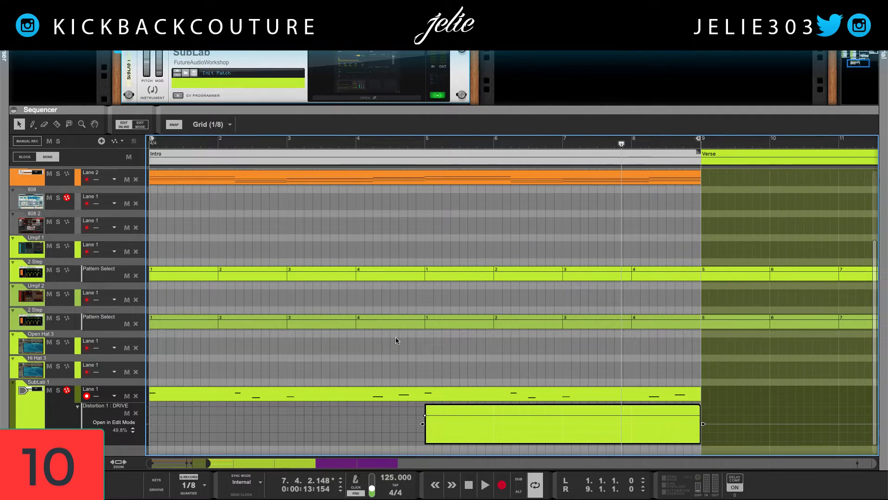
{"action": "left_click", "coordinate": [425, 415]}
{"action": "left_click", "coordinate": [438, 418]}
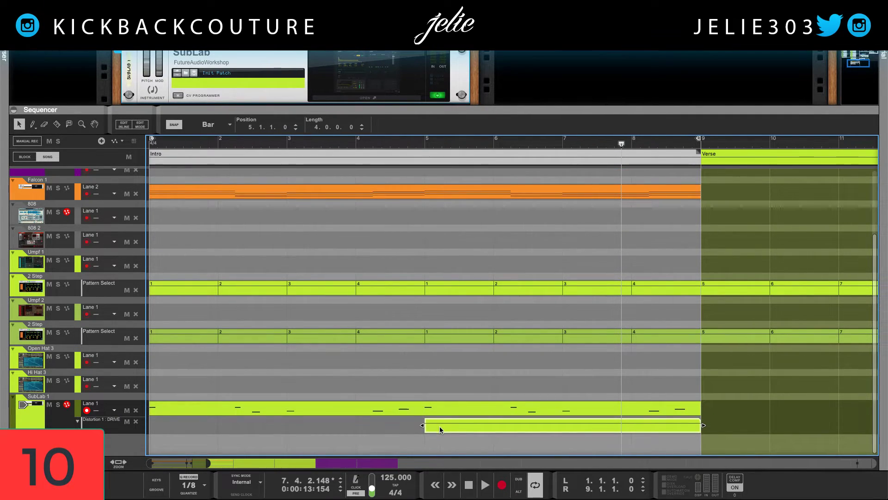
{"action": "left_click", "coordinate": [431, 385]}
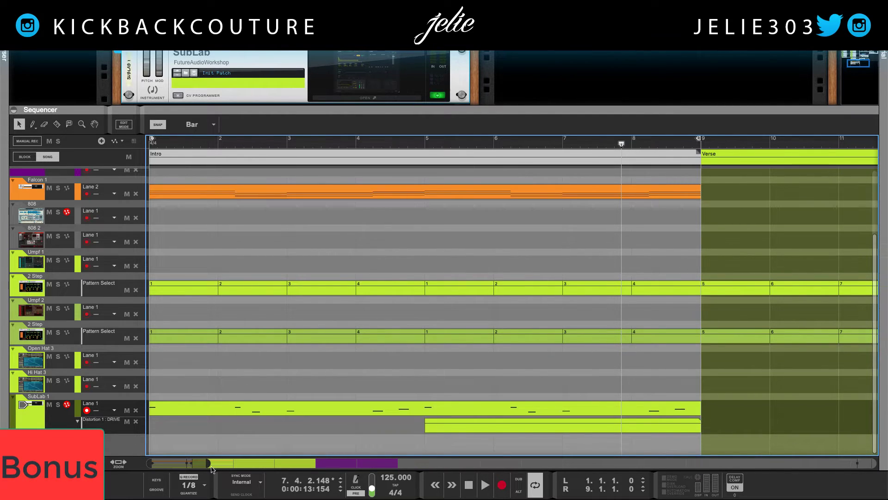
Show and hide the ReGroove Mixer, and look up the Export Song as Audio File command
{"action": "left_click", "coordinate": [156, 489]}
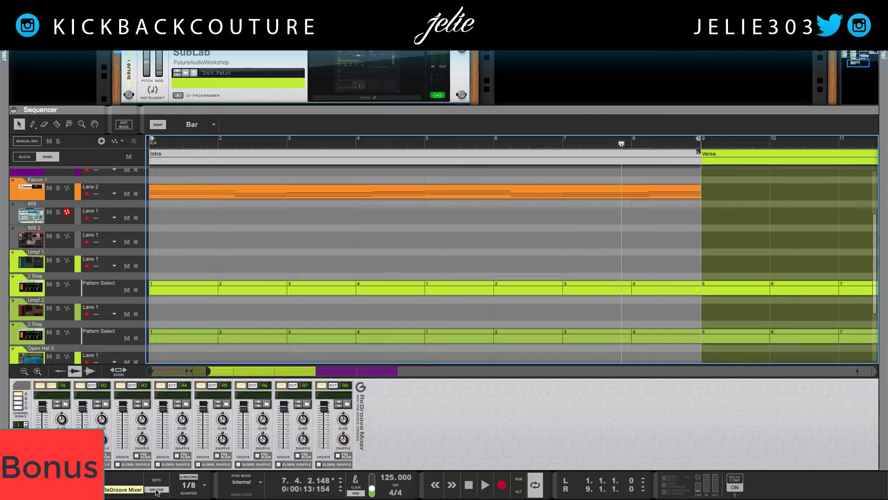
{"action": "left_click", "coordinate": [157, 490]}
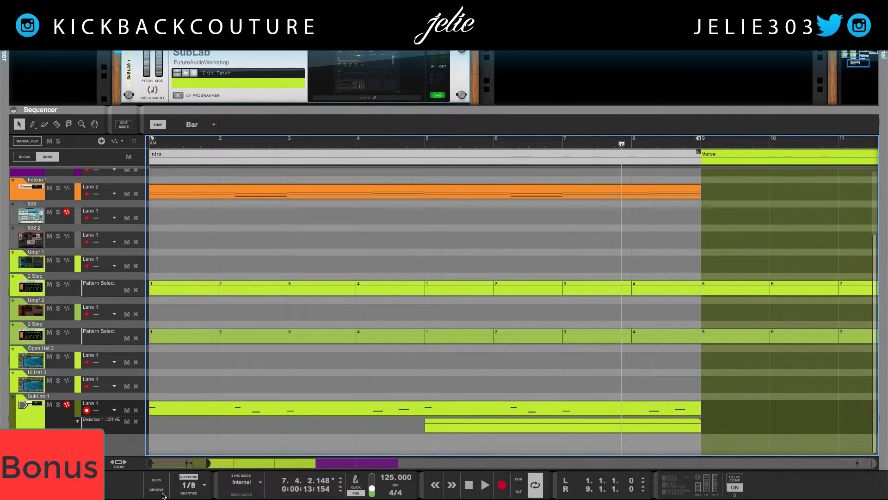
{"action": "left_click", "coordinate": [65, 46]}
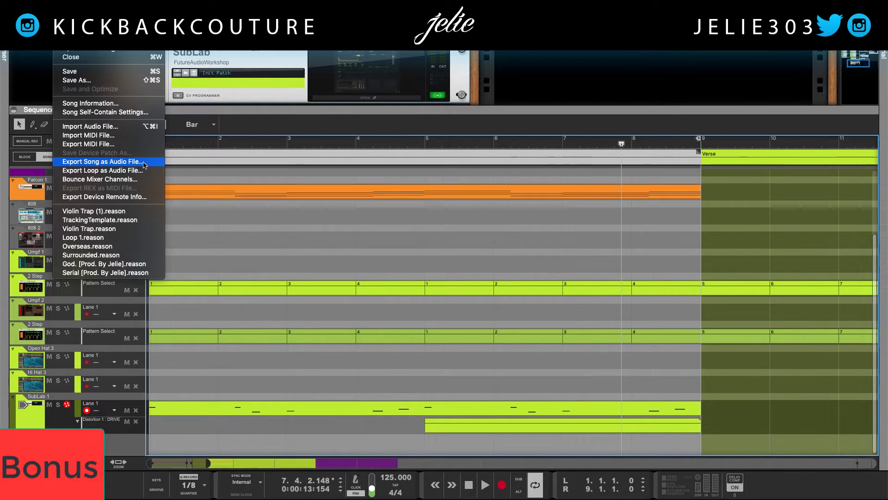
{"action": "left_click", "coordinate": [257, 226]}
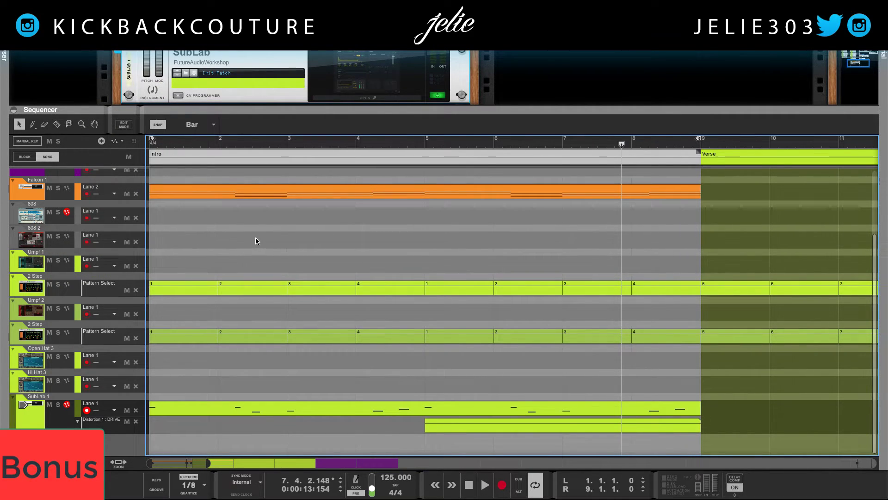
Switch to System Preferences, open the keyboard's App Shortcuts, and start a new shortcut entry for Reason Suite 11
{"action": "mouse_move", "coordinate": [2, 275]}
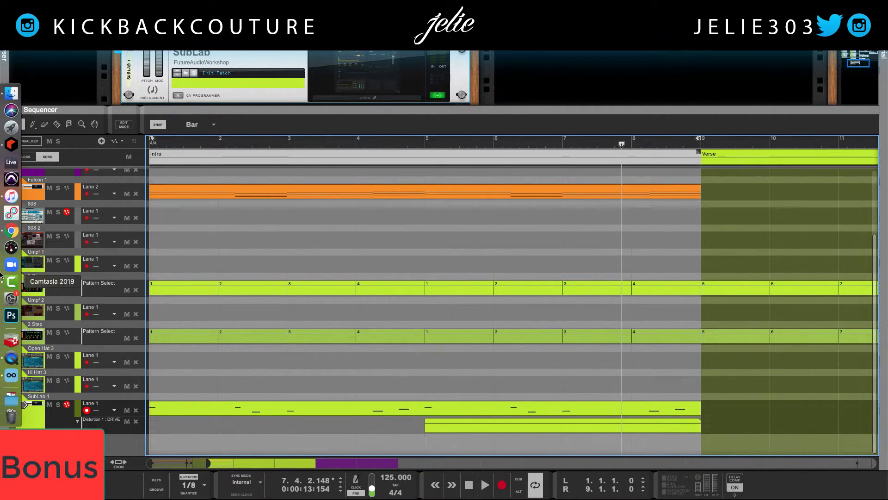
{"action": "left_click", "coordinate": [12, 298]}
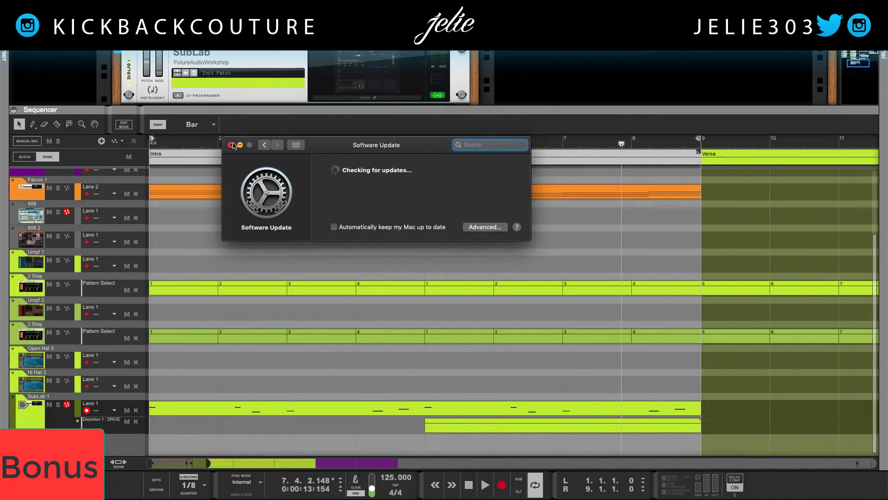
{"action": "left_click", "coordinate": [296, 145]}
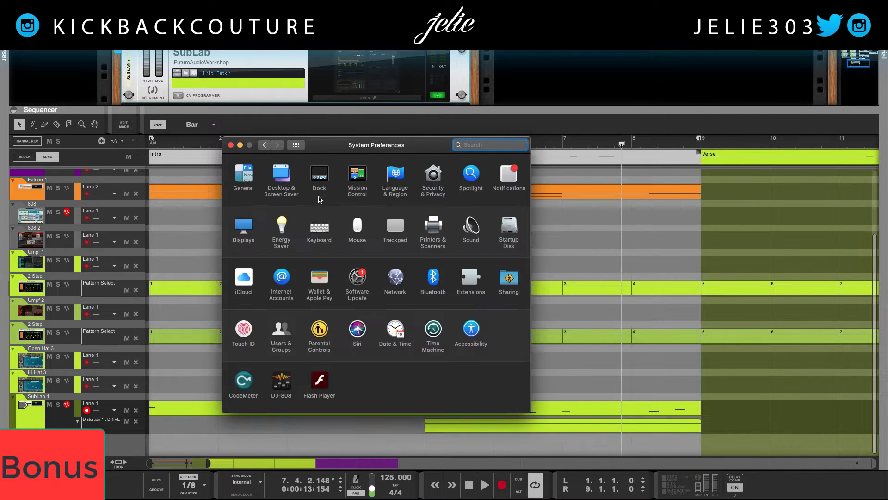
{"action": "left_click", "coordinate": [325, 235]}
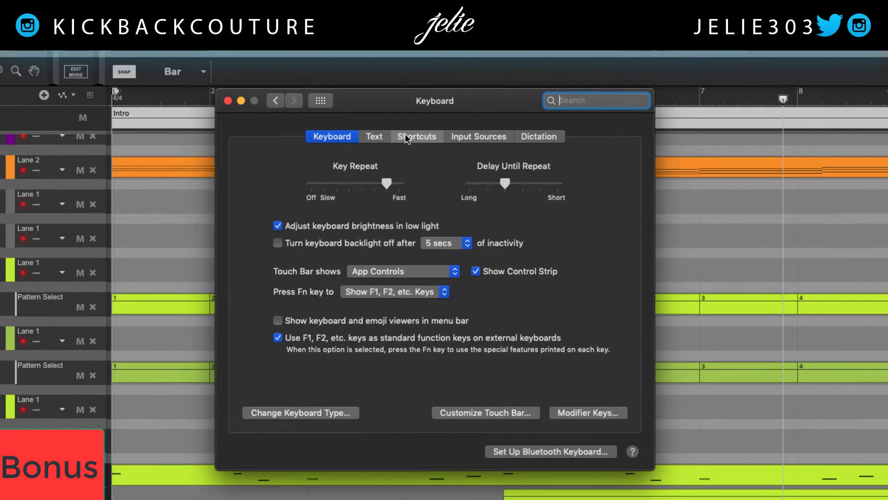
{"action": "left_click", "coordinate": [397, 144]}
{"action": "left_click", "coordinate": [310, 288]}
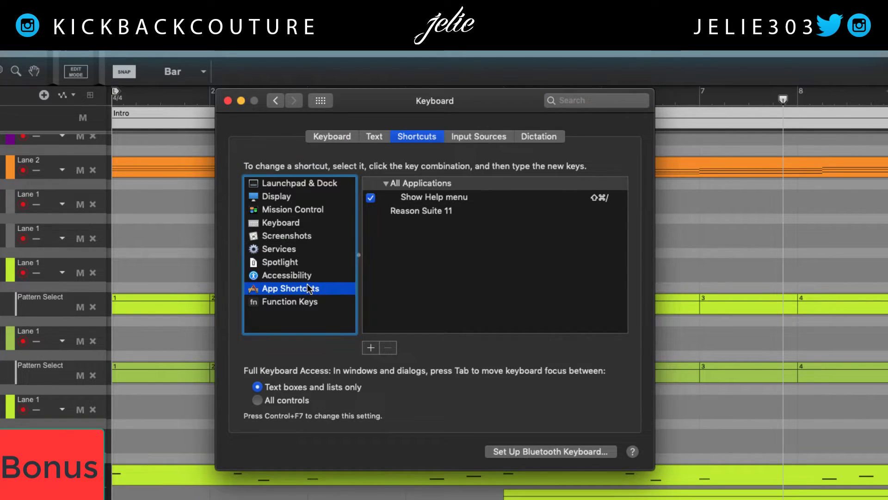
{"action": "left_click", "coordinate": [434, 212]}
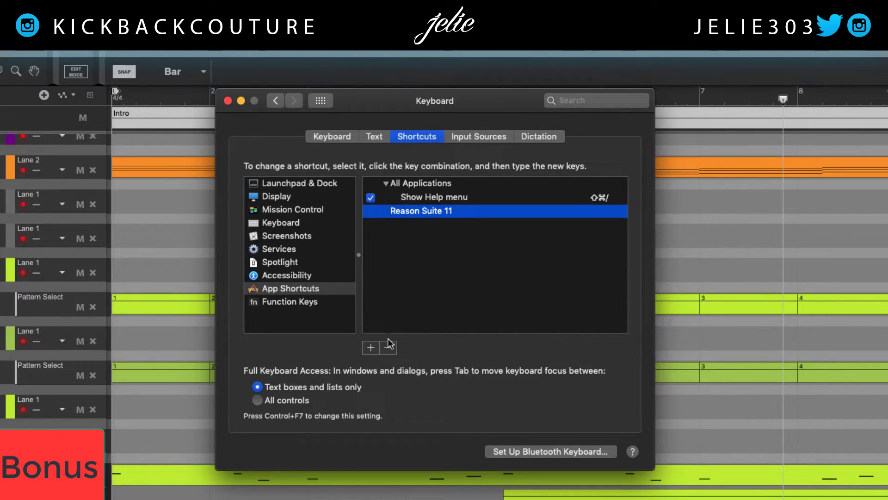
{"action": "left_click", "coordinate": [371, 348]}
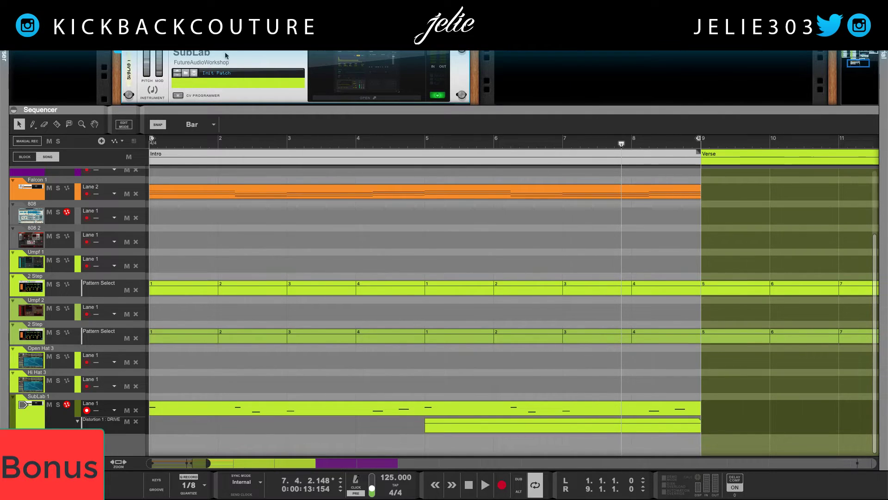
Check the export command's exact name in Reason and add a Shift+Command+B app shortcut for "Export Song as Audio File..."
{"action": "left_click", "coordinate": [64, 12]}
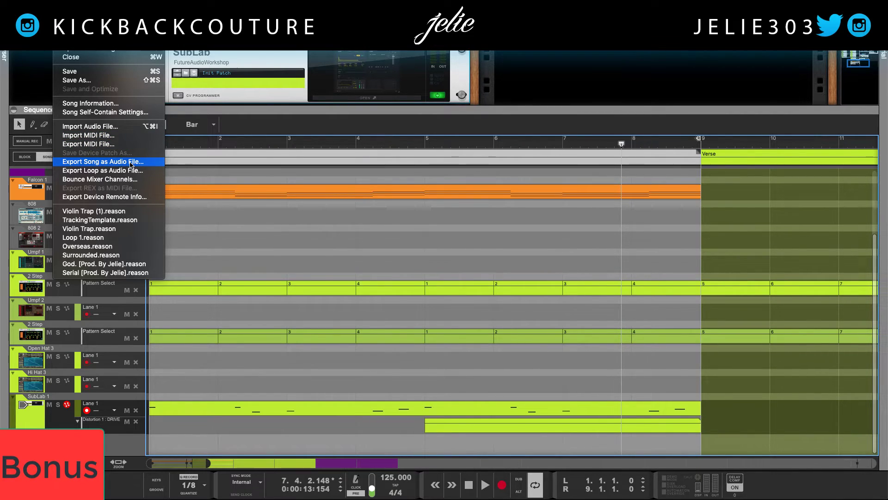
{"action": "key", "text": "Escape"}
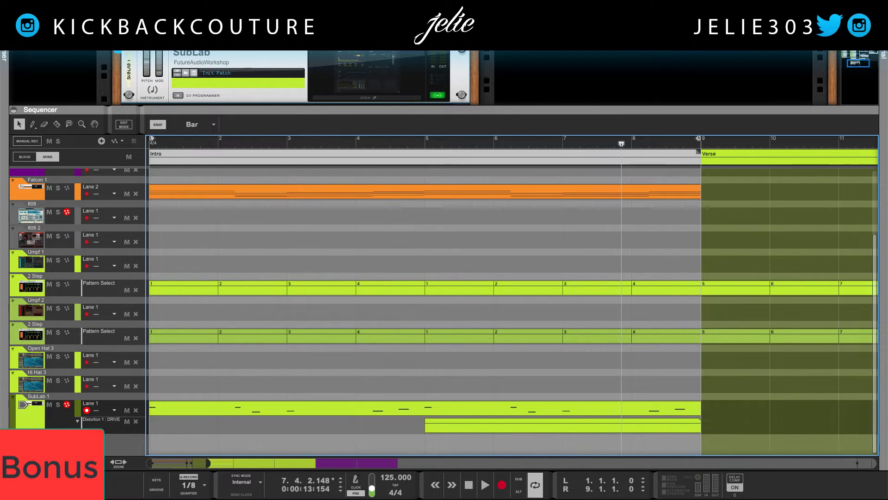
{"action": "key", "text": "super+Tab"}
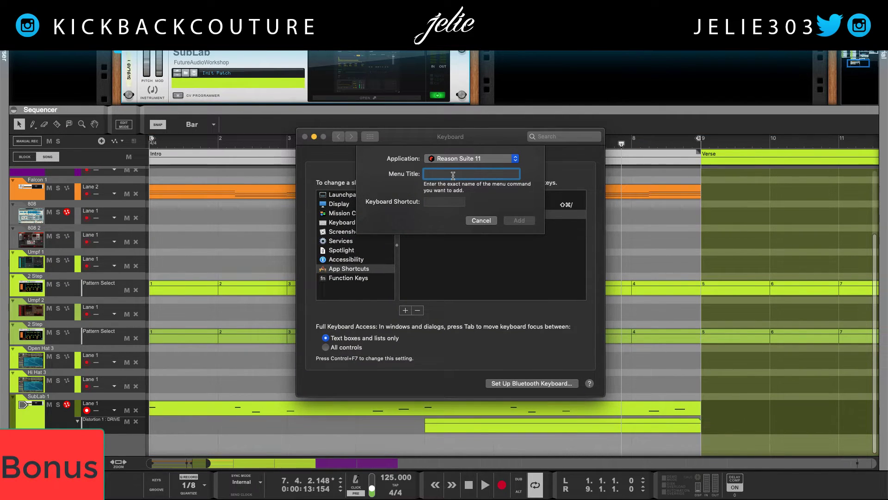
{"action": "type", "text": "Export Song as Audio File..."}
{"action": "left_click", "coordinate": [431, 202]}
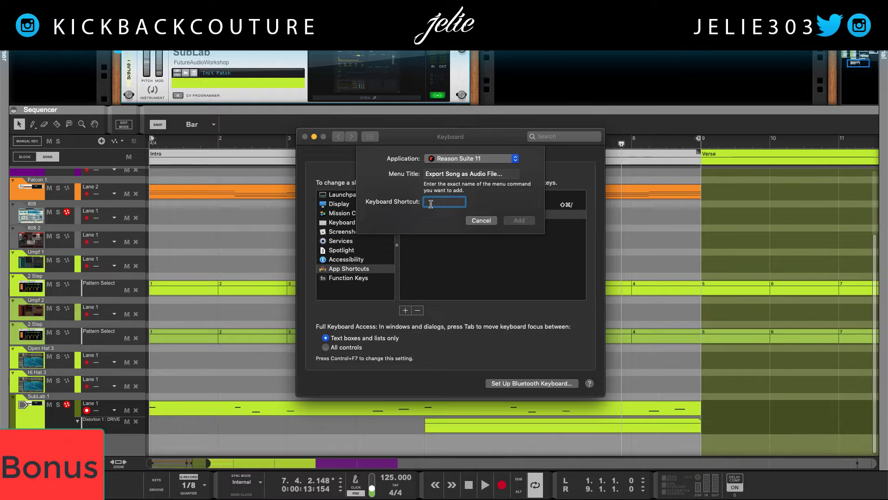
{"action": "key", "text": "super+shift+b"}
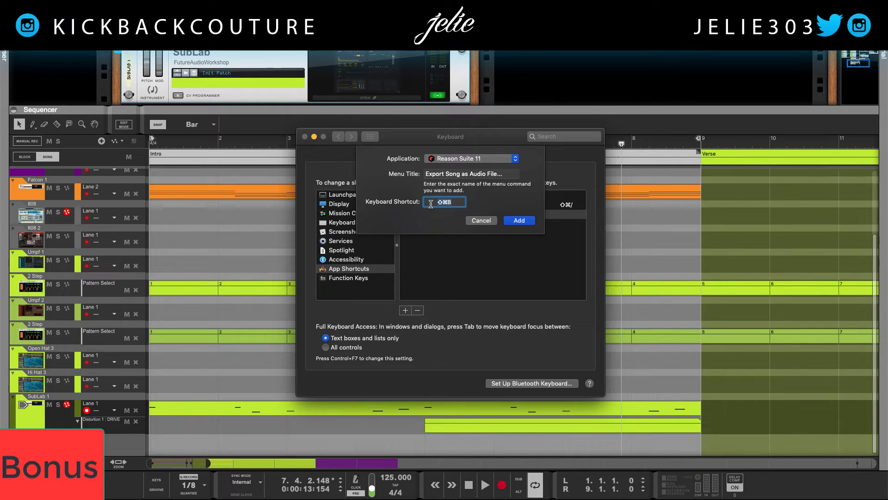
{"action": "left_click", "coordinate": [527, 221]}
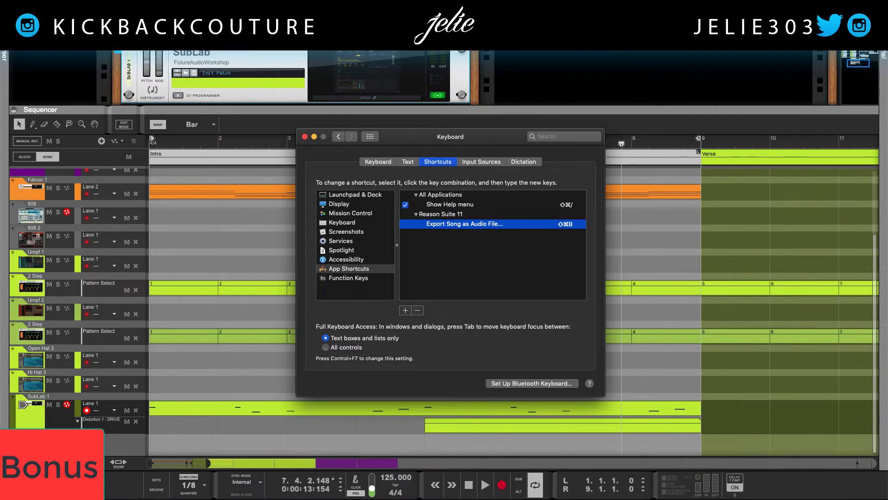
Check the ReGroove Mixer command's exact name in Reason and add an F9 app shortcut for "Show ReGroove Mixer" in System Preferences
{"action": "key", "text": "super+tab"}
{"action": "left_click", "coordinate": [165, 45]}
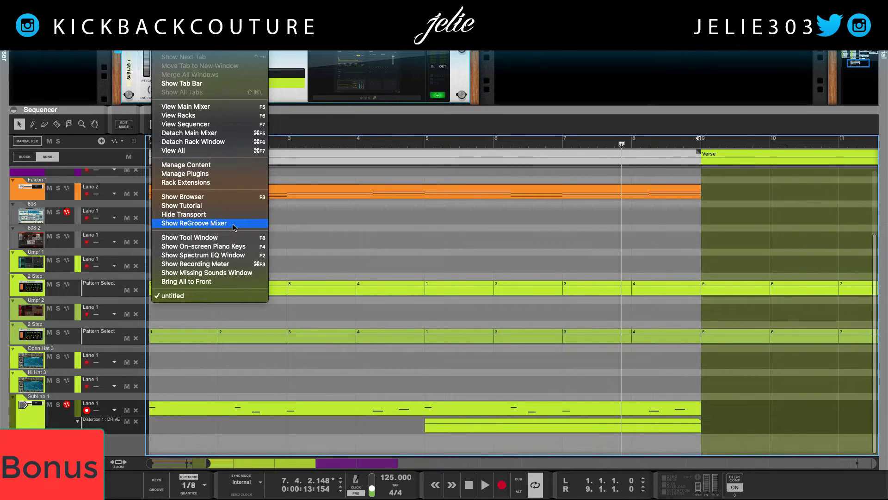
{"action": "key", "text": "Escape"}
{"action": "mouse_move", "coordinate": [1, 320]}
{"action": "left_click", "coordinate": [6, 298]}
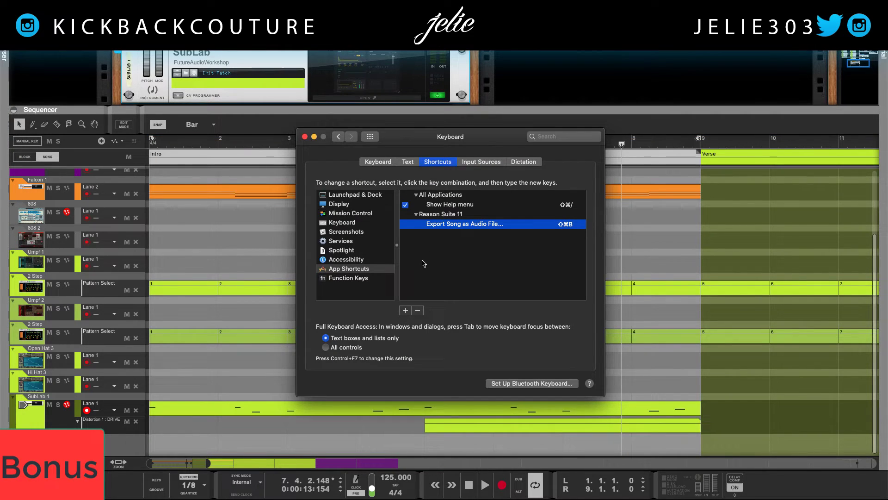
{"action": "left_click", "coordinate": [406, 310]}
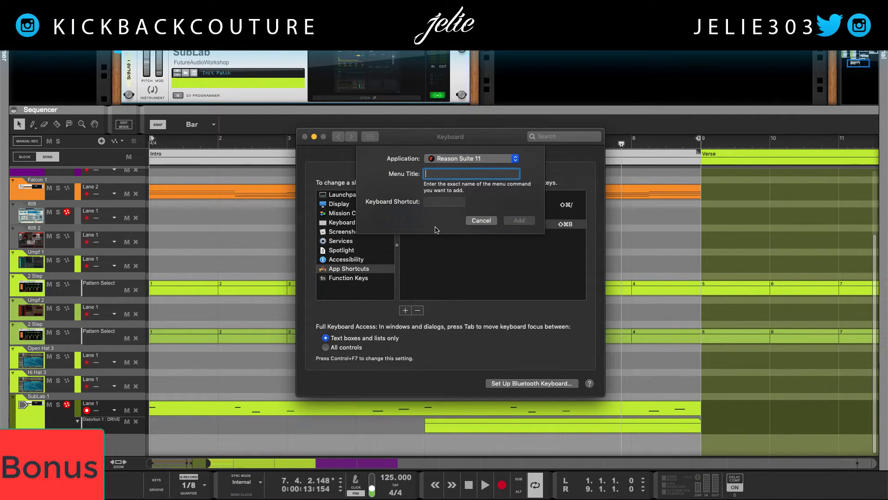
{"action": "type", "text": "Show R"}
{"action": "key", "text": "BackSpace"}
{"action": "type", "text": "Groove Mixer"}
{"action": "left_click", "coordinate": [457, 202]}
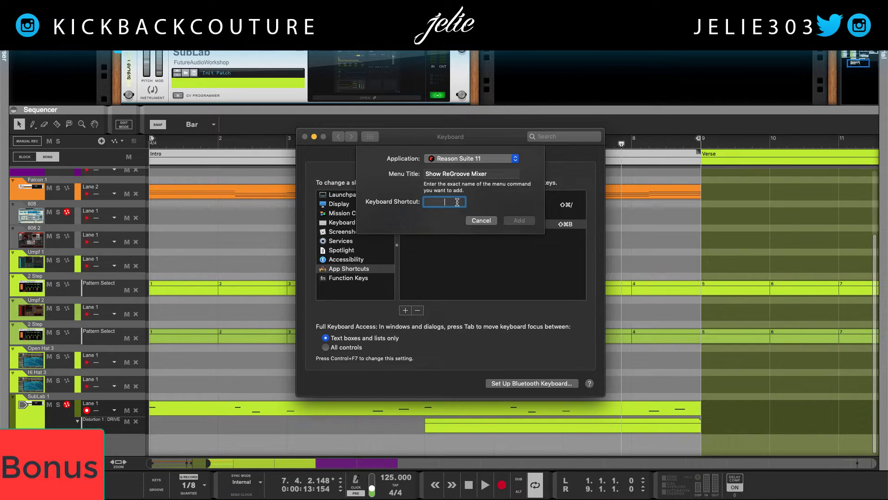
{"action": "key", "text": "F9"}
{"action": "left_click", "coordinate": [520, 220]}
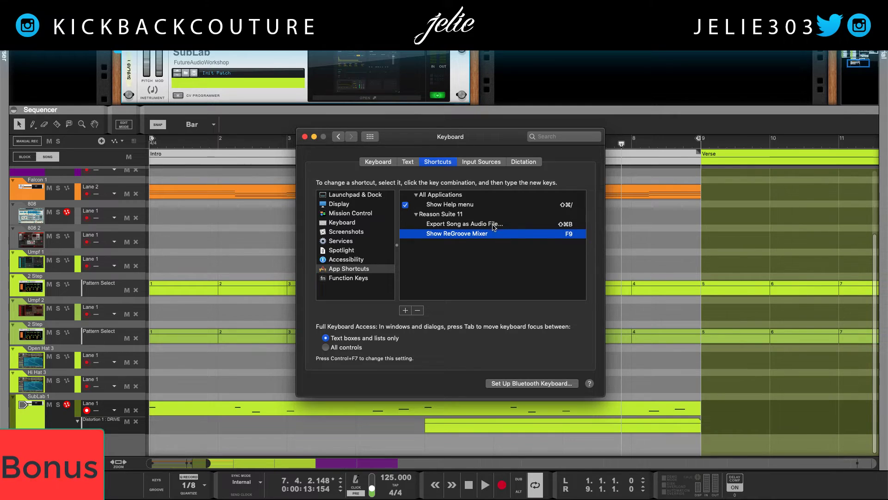
Switch back to Reason, test the new F9 shortcut by showing the ReGroove Mixer, and look up the command that hides it
{"action": "left_click", "coordinate": [267, 111]}
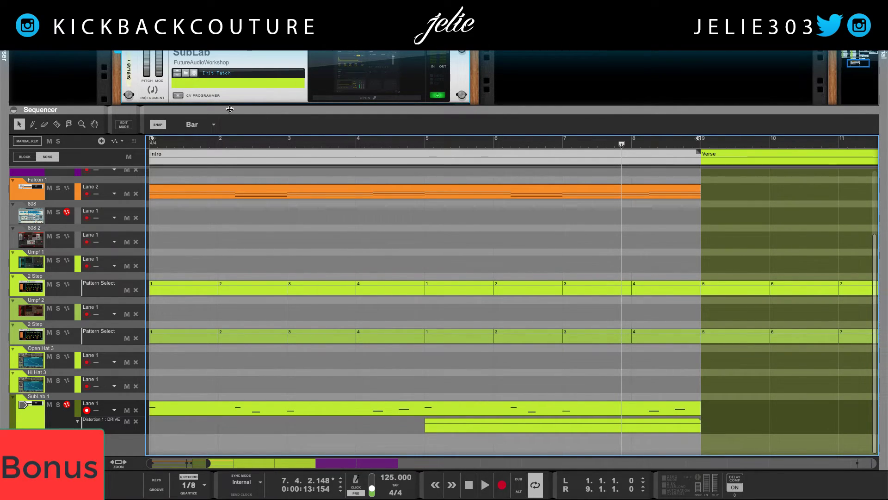
{"action": "key", "text": "F9"}
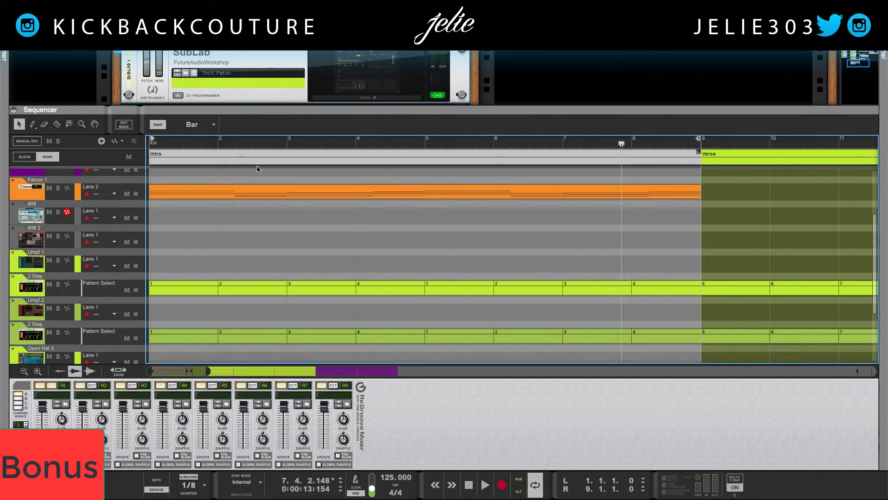
{"action": "left_click", "coordinate": [166, 9]}
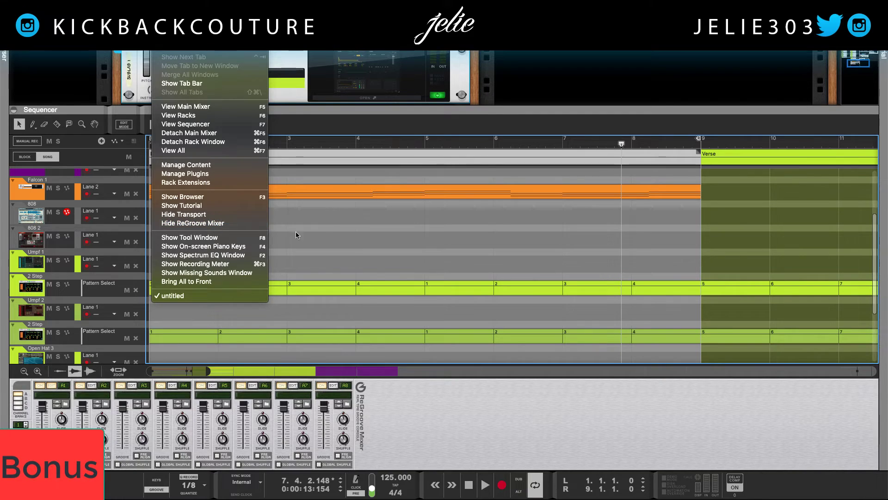
{"action": "left_click", "coordinate": [320, 235]}
In System Preferences, add a Reason Suite 11 app shortcut for "Hide ReGroove Mixer" and assign it to F9
{"action": "left_click", "coordinate": [8, 303]}
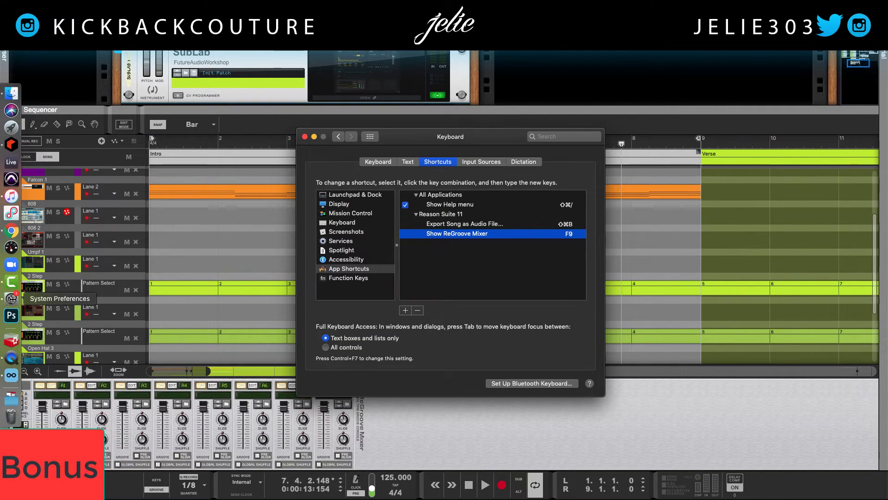
{"action": "left_click", "coordinate": [405, 310]}
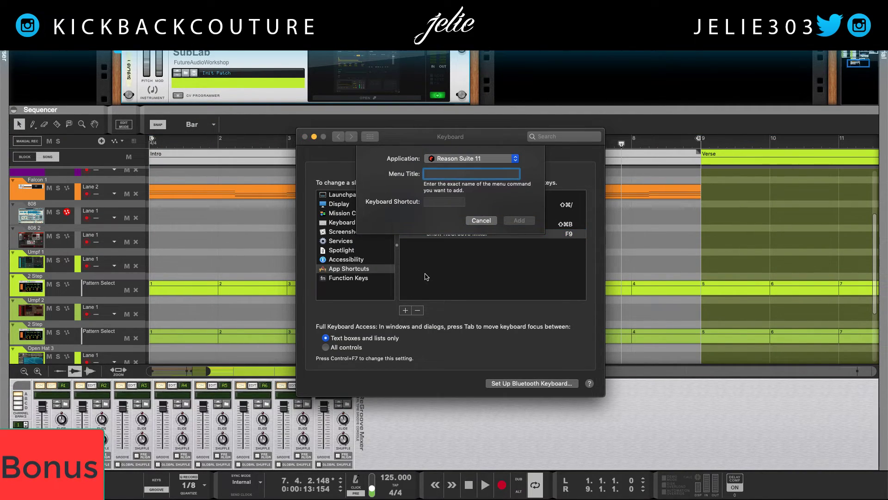
{"action": "type", "text": "Hide ReGroove Mixer"}
{"action": "left_click", "coordinate": [441, 203]}
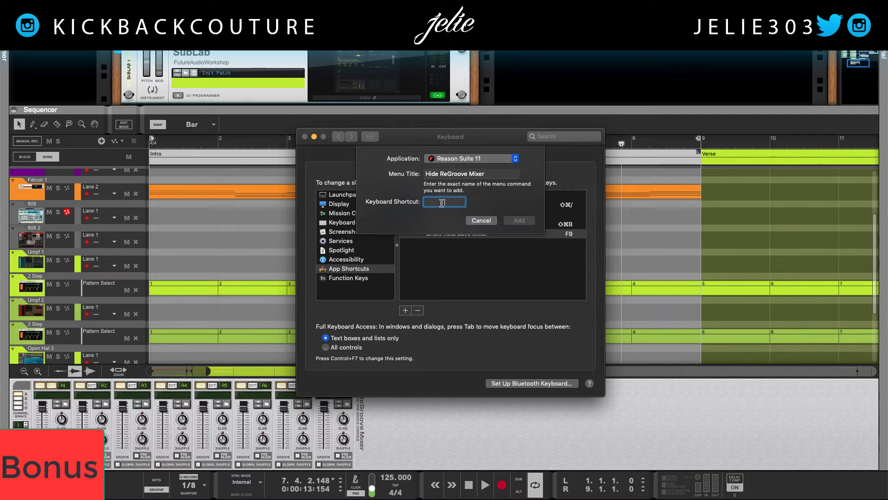
{"action": "key", "text": "F9"}
{"action": "left_click", "coordinate": [520, 221]}
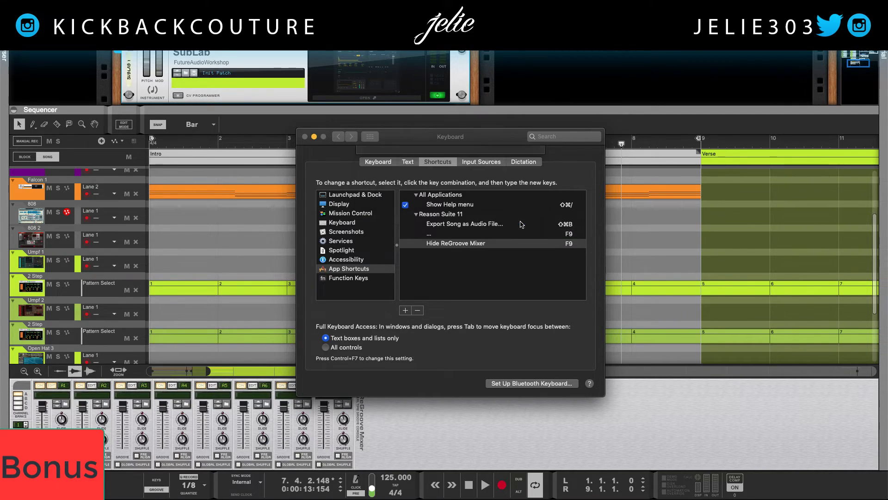
Return to Reason and test the F9 shortcut by repeatedly hiding and showing the ReGroove Mixer
{"action": "left_click", "coordinate": [246, 114]}
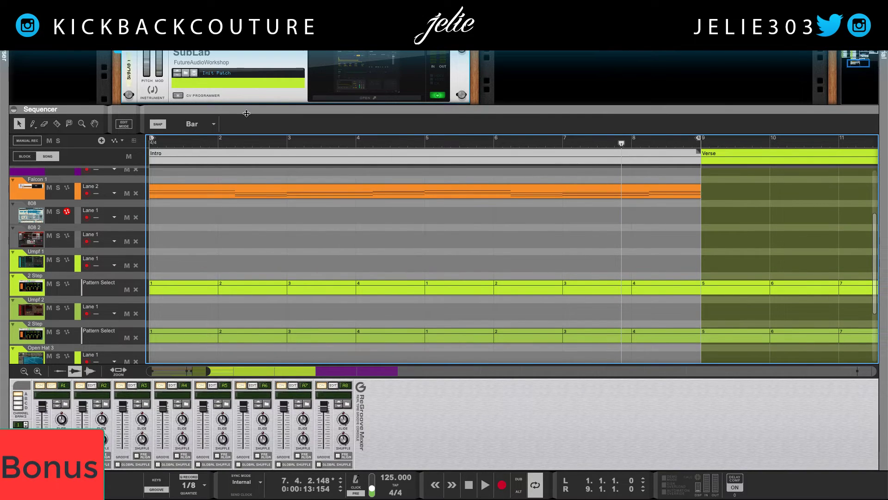
{"action": "key", "text": "F9"}
{"action": "key", "text": "F9"}
{"action": "key", "text": "F9"}
{"action": "key", "text": "F9"}
{"action": "key", "text": "F9"}
{"action": "key", "text": "F9"}
{"action": "key", "text": "F9"}
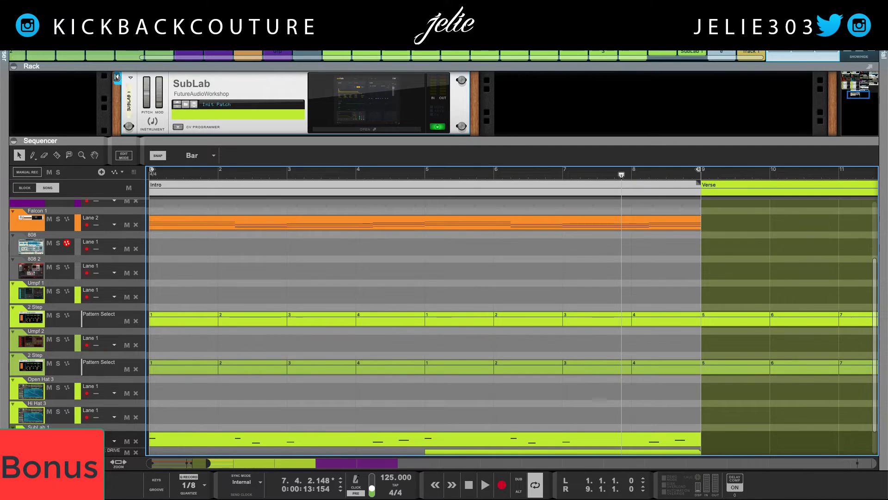
Hide the transport, check the exact name of the command that restores it, and bring the transport back
{"action": "left_click", "coordinate": [165, 6]}
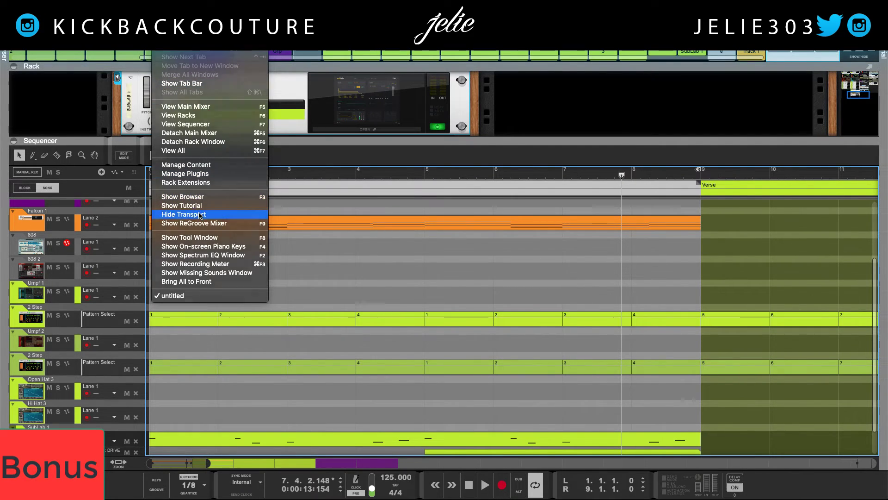
{"action": "left_click", "coordinate": [183, 214]}
{"action": "left_click", "coordinate": [164, 5]}
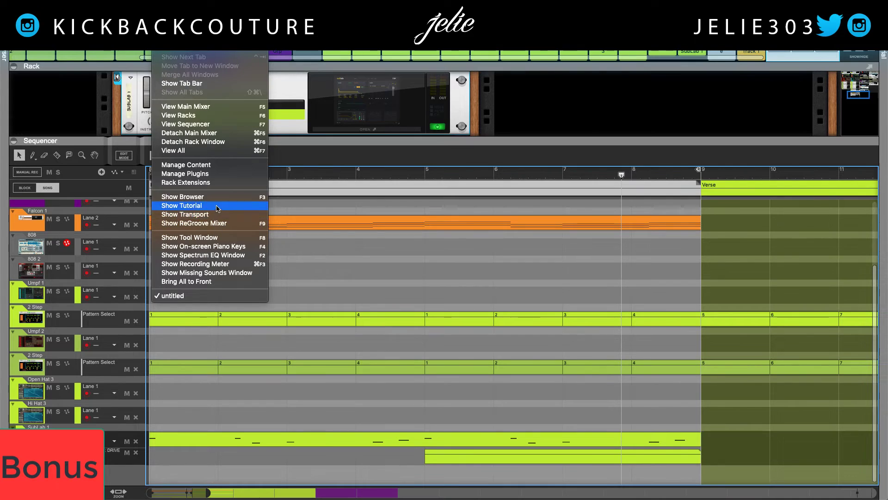
{"action": "left_click", "coordinate": [271, 204]}
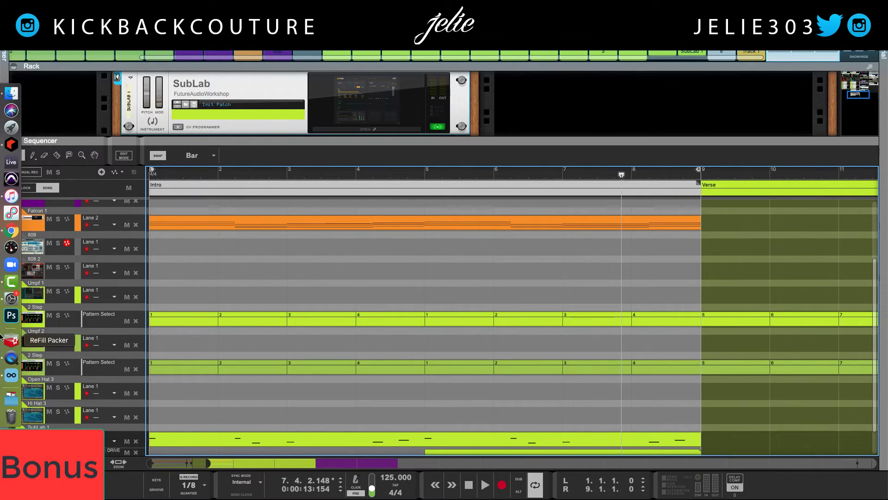
Switch to System Preferences and start a new app shortcut with Reason Suite 11 as the application
{"action": "left_click", "coordinate": [5, 297]}
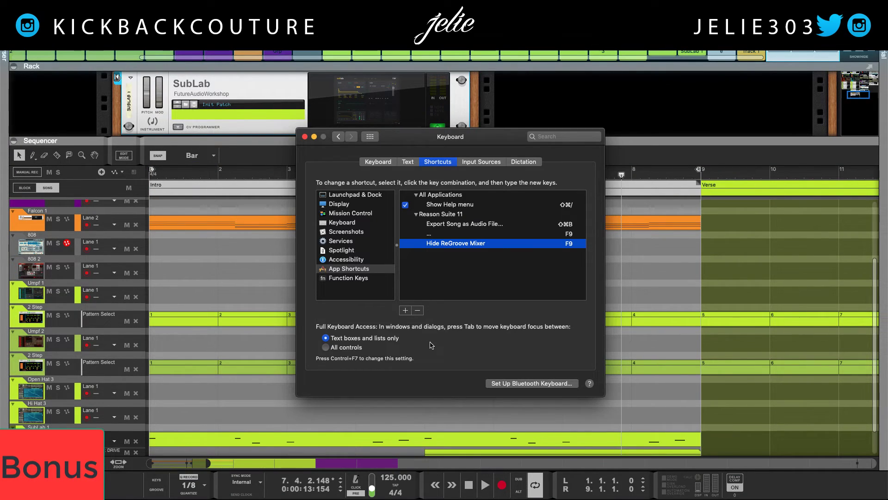
{"action": "left_click", "coordinate": [405, 311]}
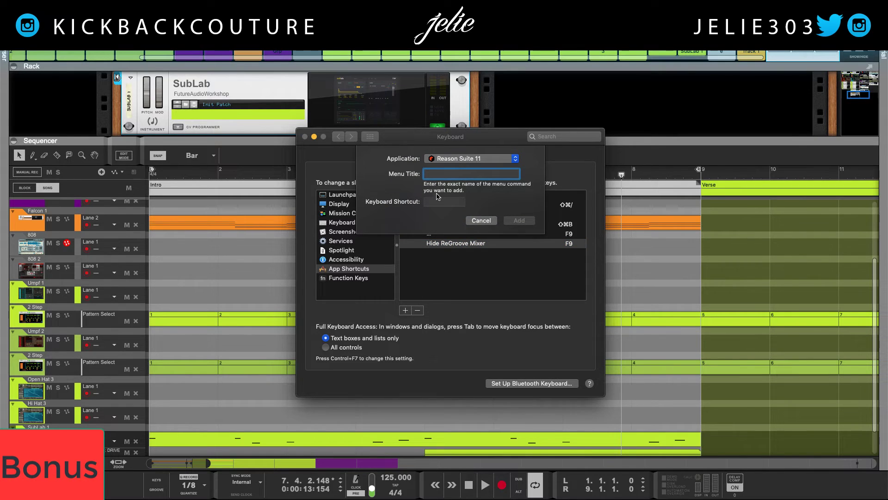
{"action": "left_click", "coordinate": [453, 160]}
{"action": "left_click", "coordinate": [443, 159]}
{"action": "left_click", "coordinate": [443, 159]}
{"action": "left_click", "coordinate": [442, 160]}
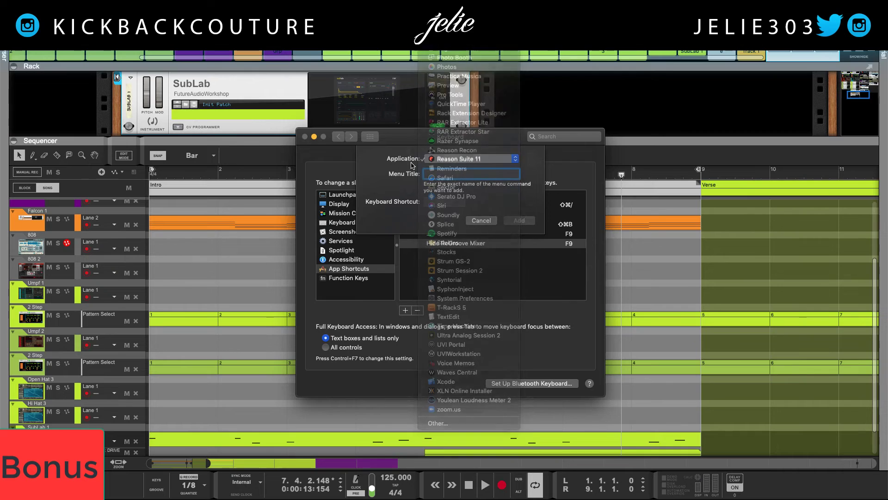
Enter "Hide Transport" as the menu title, assign F10 as its keyboard shortcut, and add it
{"action": "type", "text": "Hide Tansport"}
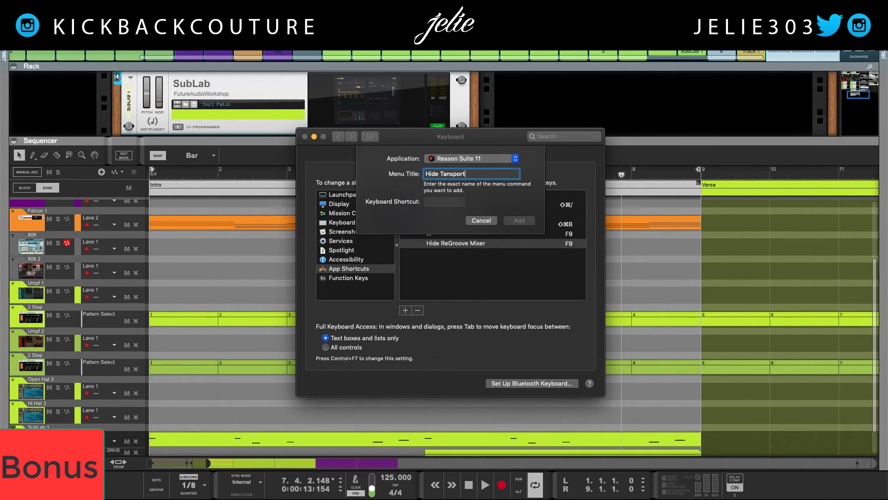
{"action": "key", "text": "Left"}
{"action": "key", "text": "Left"}
{"action": "key", "text": "Left"}
{"action": "key", "text": "Left"}
{"action": "key", "text": "Left"}
{"action": "key", "text": "Left"}
{"action": "key", "text": "Left"}
{"action": "type", "text": "r"}
{"action": "left_click", "coordinate": [448, 201]}
{"action": "key", "text": "F10"}
{"action": "left_click", "coordinate": [515, 221]}
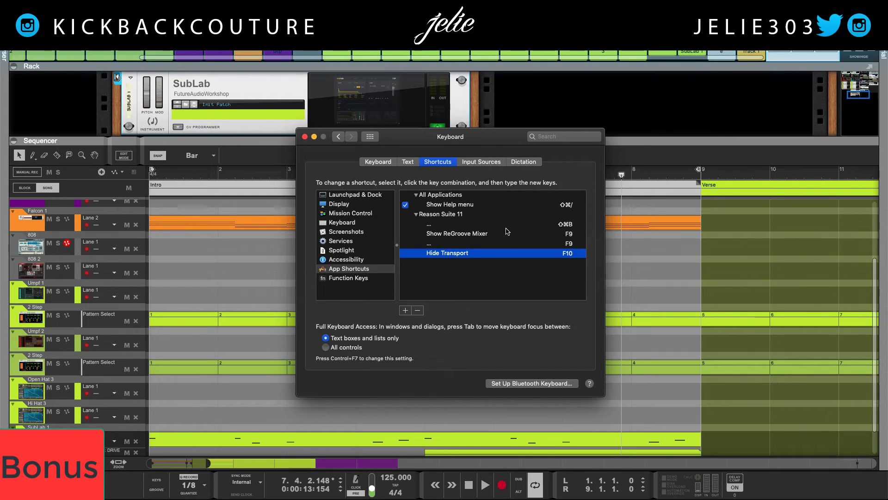
Return to Reason and test the new F10 shortcut by hiding the transport
{"action": "left_click", "coordinate": [265, 274]}
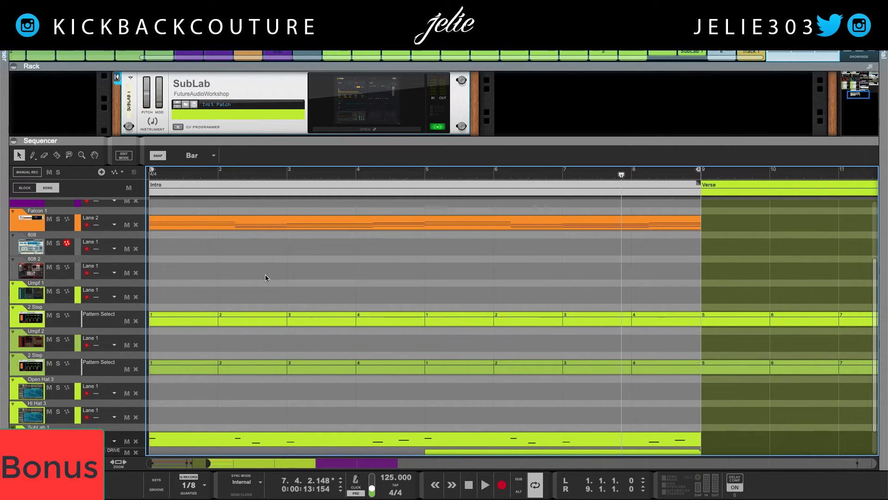
{"action": "key", "text": "F10"}
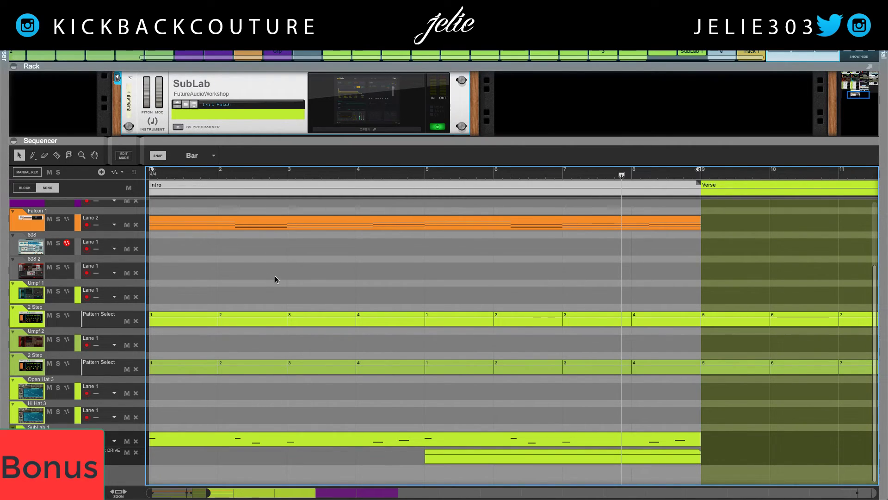
In System Preferences, add a Reason Suite 11 app shortcut for "Show Transport" and assign it to F10
{"action": "left_click", "coordinate": [10, 300]}
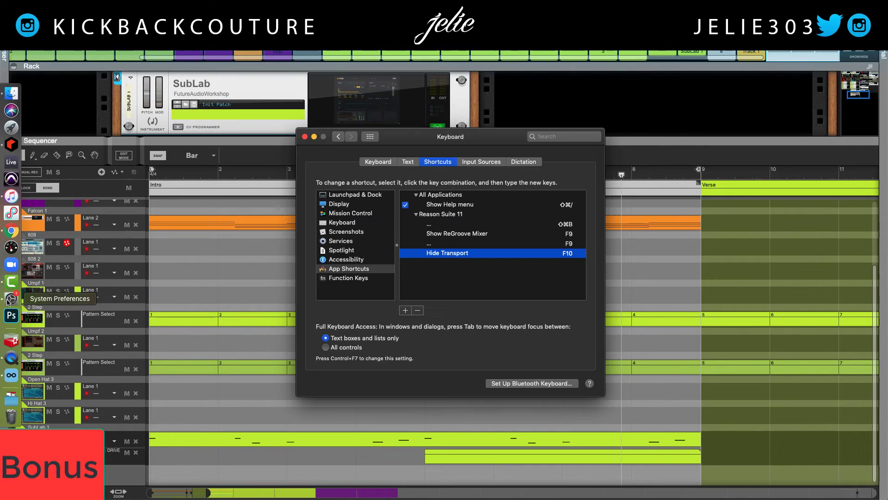
{"action": "left_click", "coordinate": [405, 310]}
{"action": "type", "text": "Show Transport"}
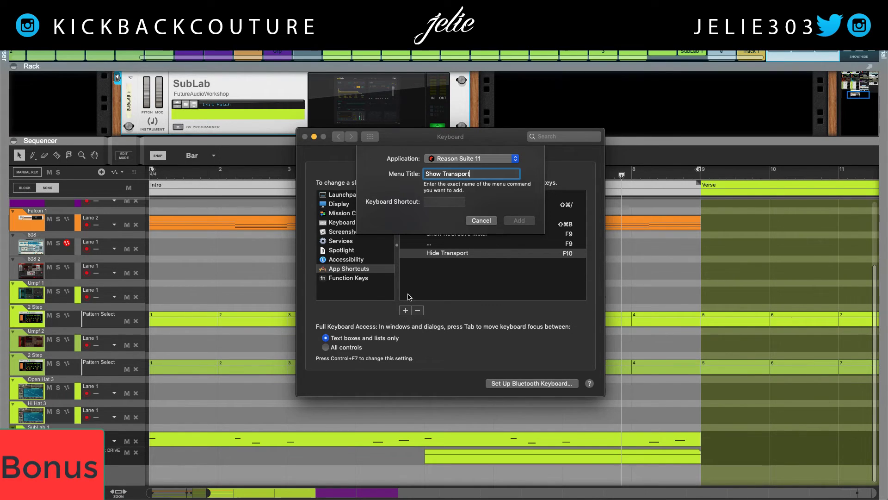
{"action": "left_click", "coordinate": [444, 203]}
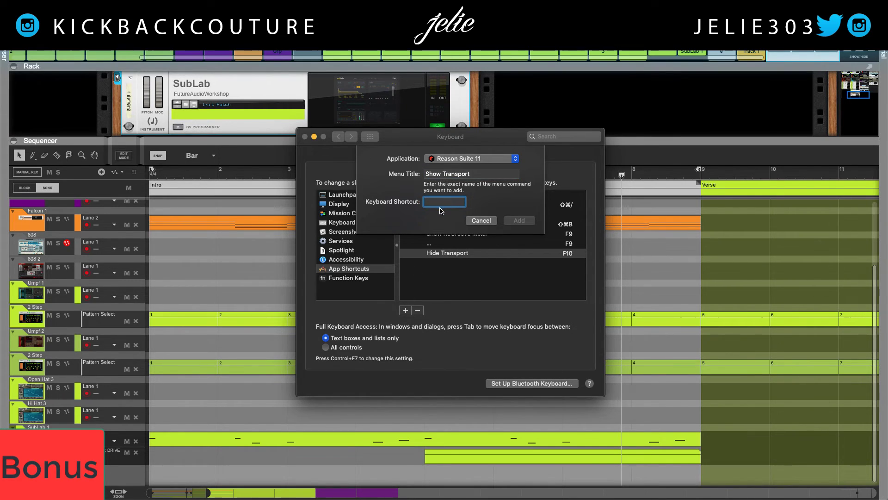
{"action": "key", "text": "F10"}
{"action": "left_click", "coordinate": [518, 220]}
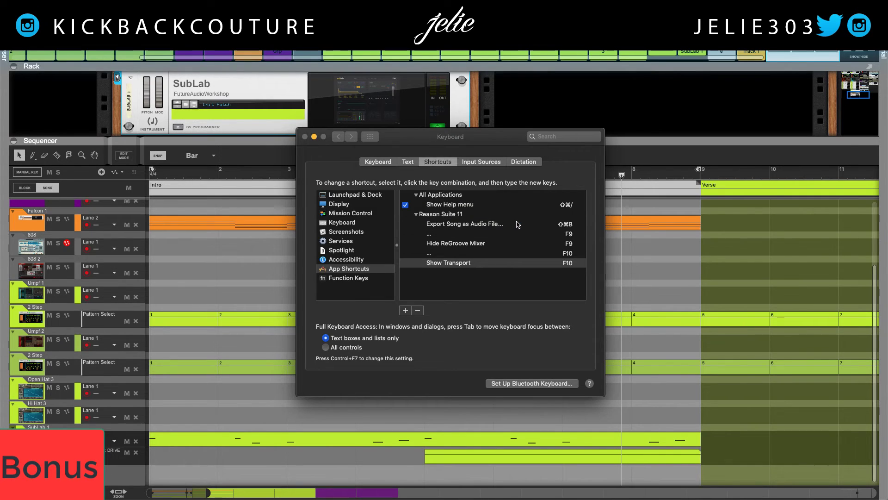
Close the Keyboard preferences and test F10 in Reason by repeatedly hiding and showing the transport
{"action": "left_click", "coordinate": [305, 136]}
{"action": "key", "text": "F10"}
{"action": "key", "text": "F10"}
{"action": "key", "text": "F10"}
{"action": "key", "text": "F10"}
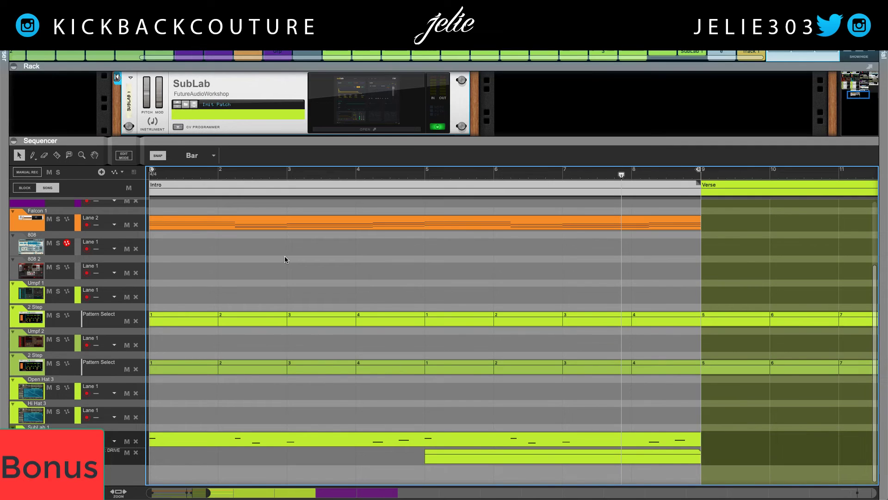
{"action": "key", "text": "ctrl+shift+t"}
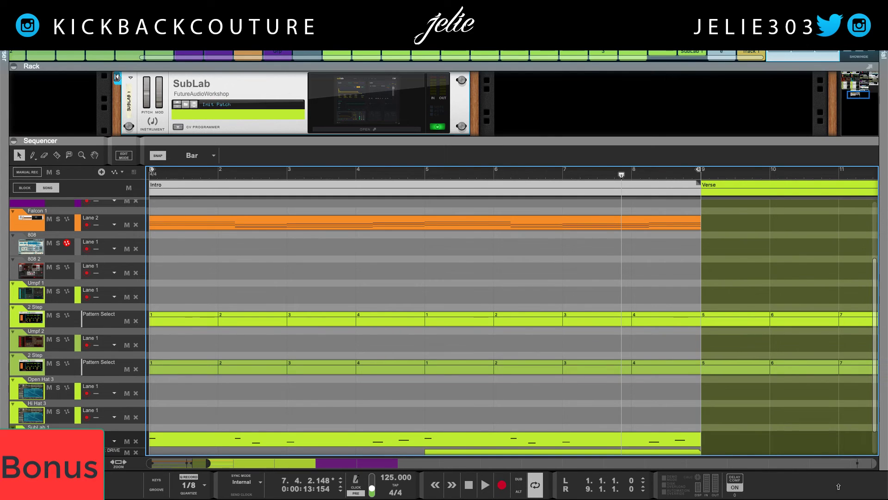
Enlarge the rack by shrinking the sequencer area and look over the devices around the SubLab instrument
{"action": "left_click_drag", "start_coordinate": [399, 141], "coordinate": [400, 379]}
{"action": "scroll", "coordinate": [365, 255], "scroll_direction": "up", "scroll_amount": 10}
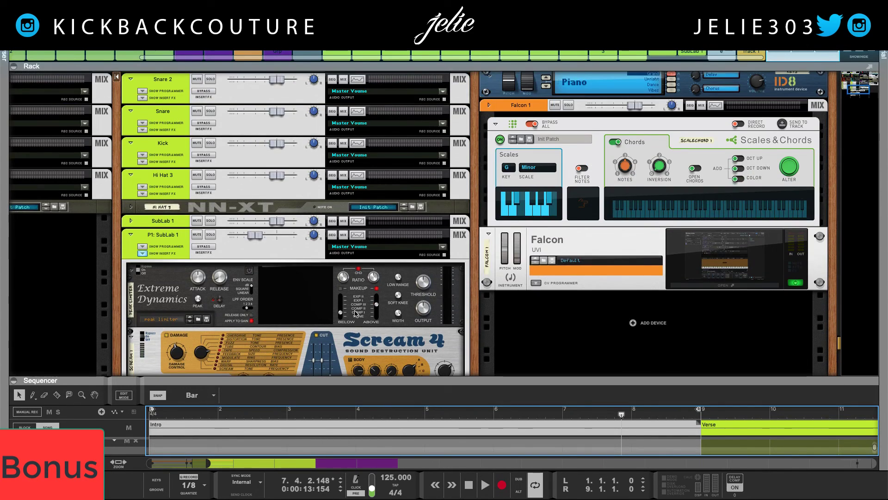
{"action": "scroll", "coordinate": [366, 256], "scroll_direction": "down", "scroll_amount": 10}
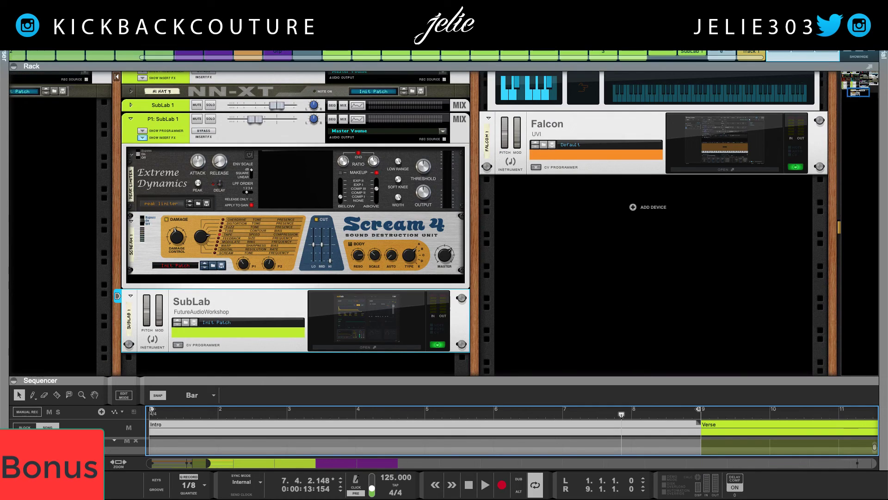